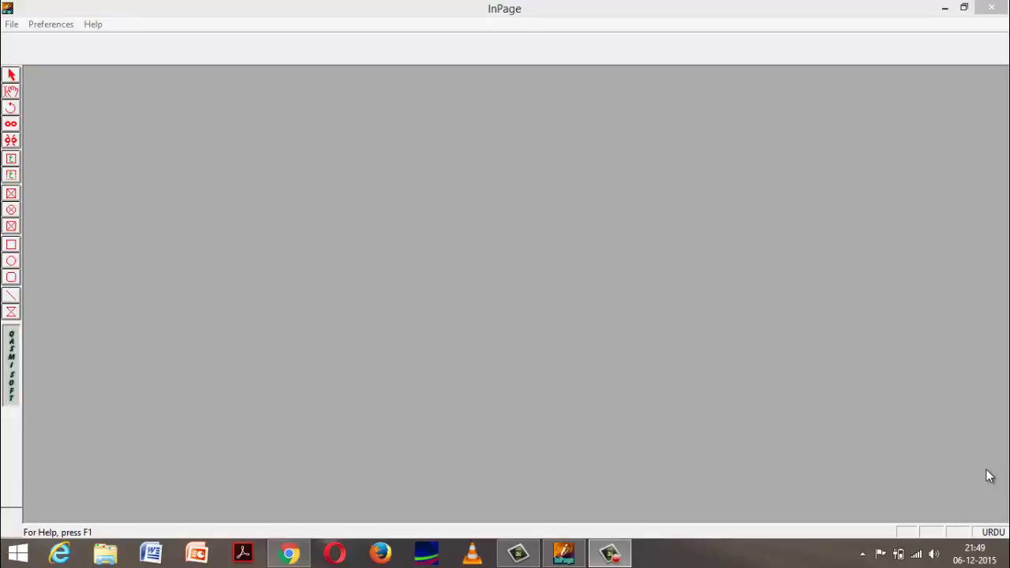
Step: Create a new blank A4 (210x297mm) portrait document, Untitled-1
{"action": "left_click", "coordinate": [11, 24]}
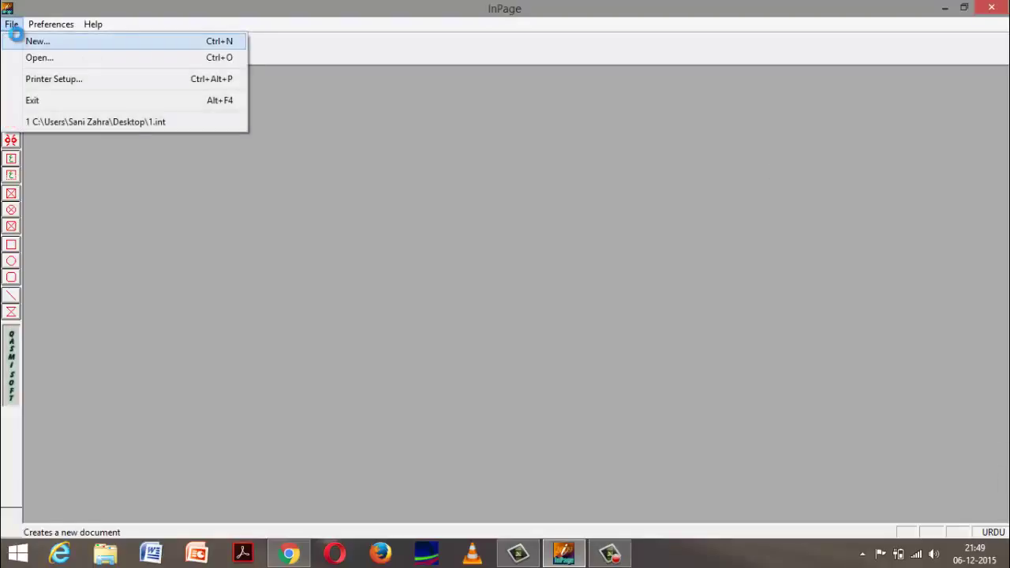
{"action": "left_click", "coordinate": [16, 39]}
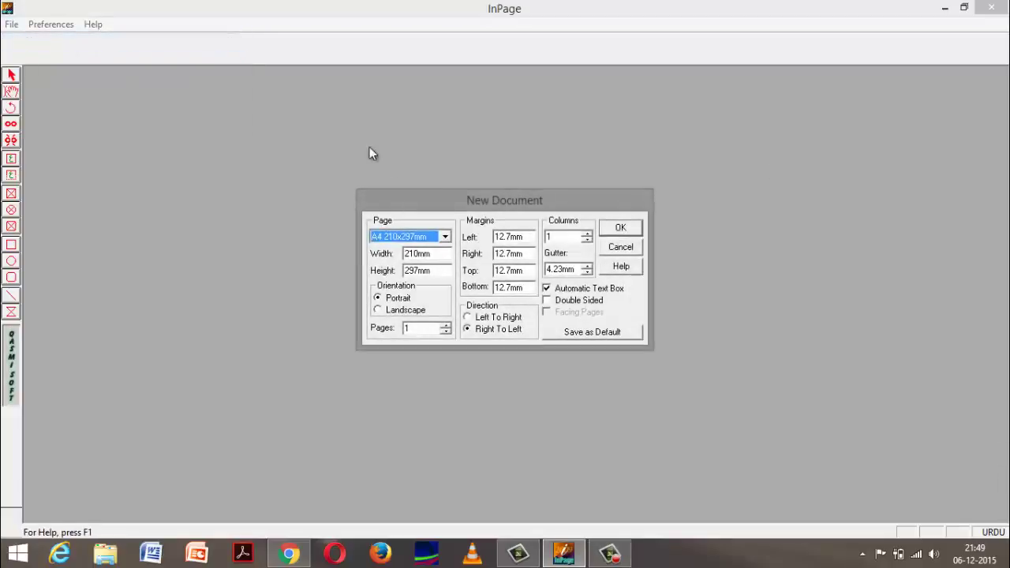
{"action": "left_click", "coordinate": [621, 228]}
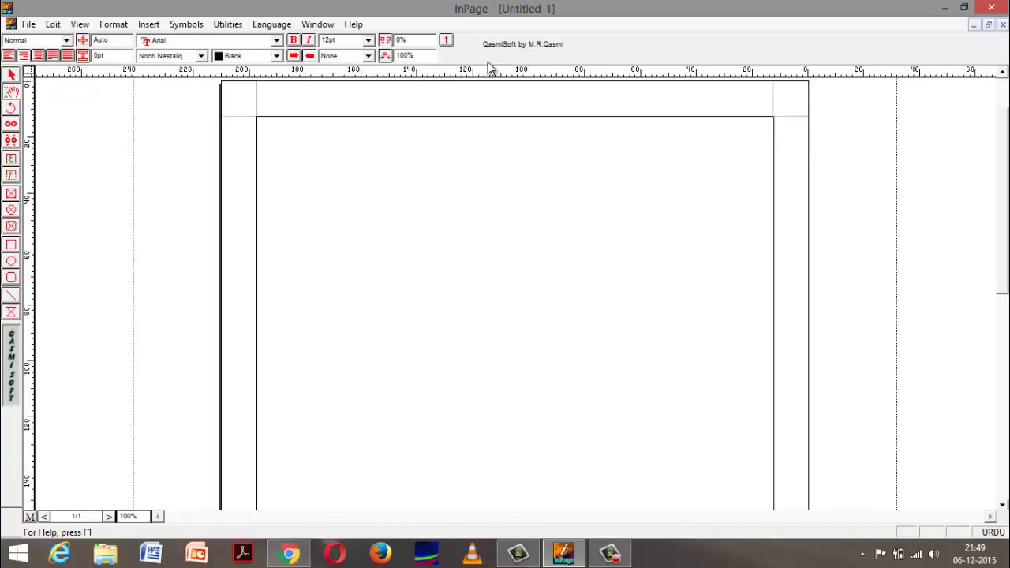
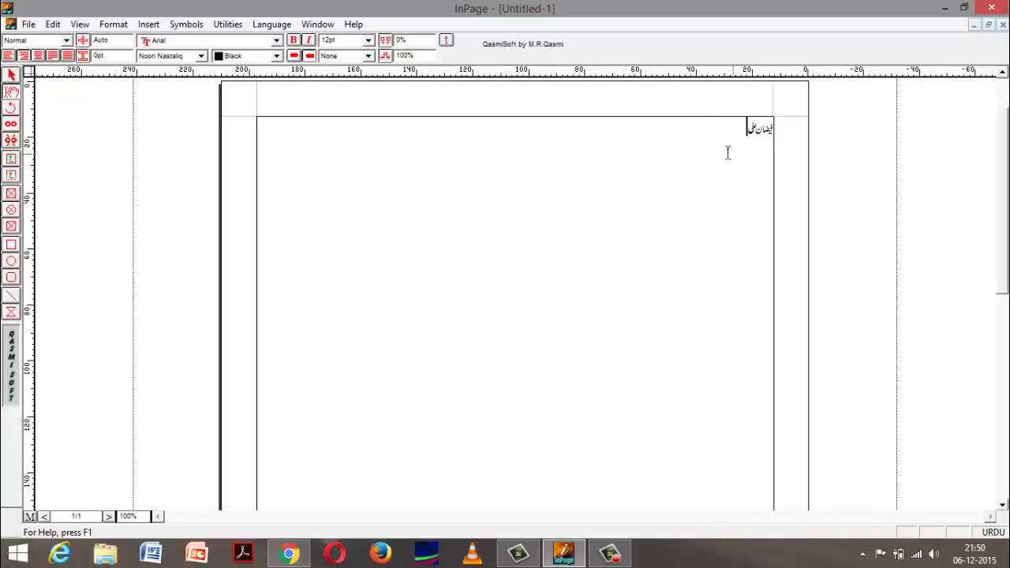
Step: Enlarge the whole Urdu name to 72 pt
{"action": "left_click_drag", "start_coordinate": [726, 151], "coordinate": [787, 149]}
{"action": "left_click", "coordinate": [368, 42]}
{"action": "left_click", "coordinate": [369, 44]}
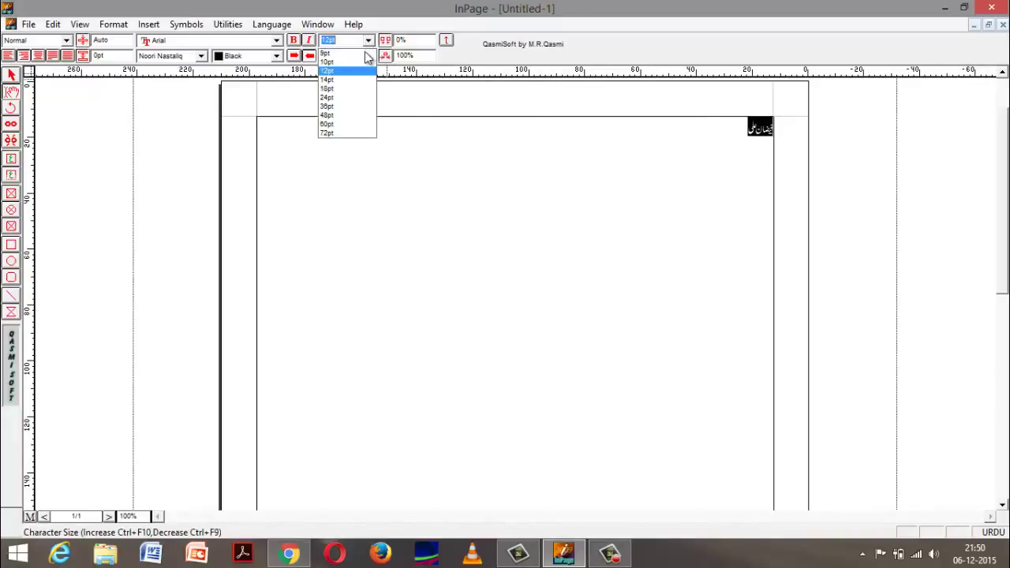
{"action": "left_click", "coordinate": [343, 135]}
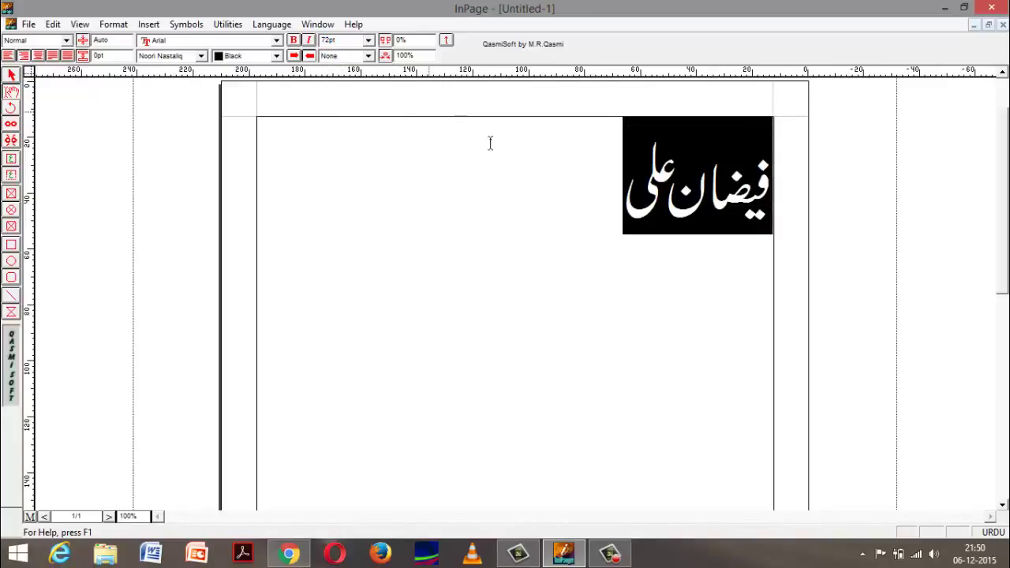
{"action": "left_click", "coordinate": [575, 165]}
Step: Try shrinking the first Urdu word to 60 pt
{"action": "left_click_drag", "start_coordinate": [576, 205], "coordinate": [769, 198]}
{"action": "left_click", "coordinate": [696, 211]}
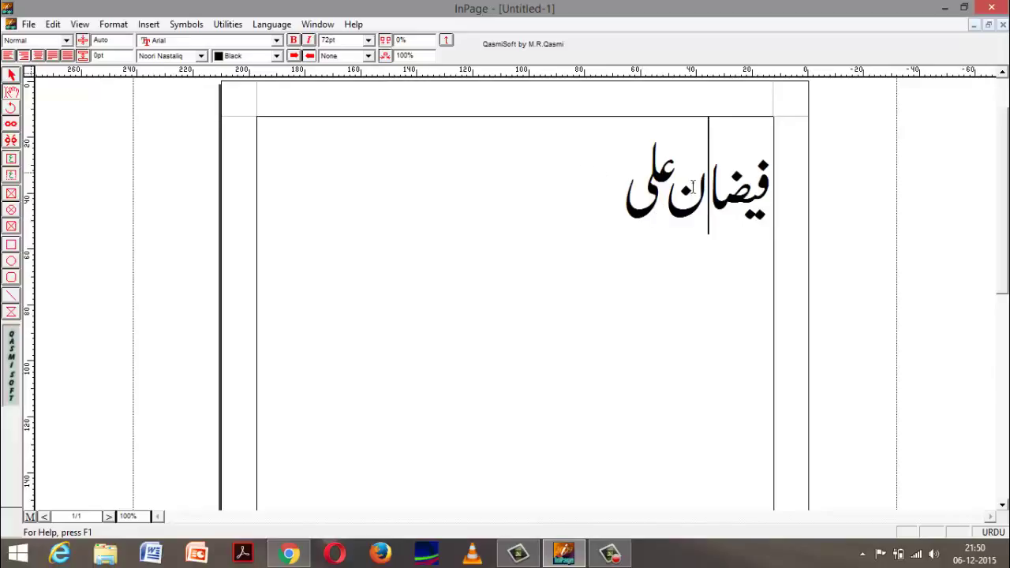
{"action": "double_click", "coordinate": [678, 206]}
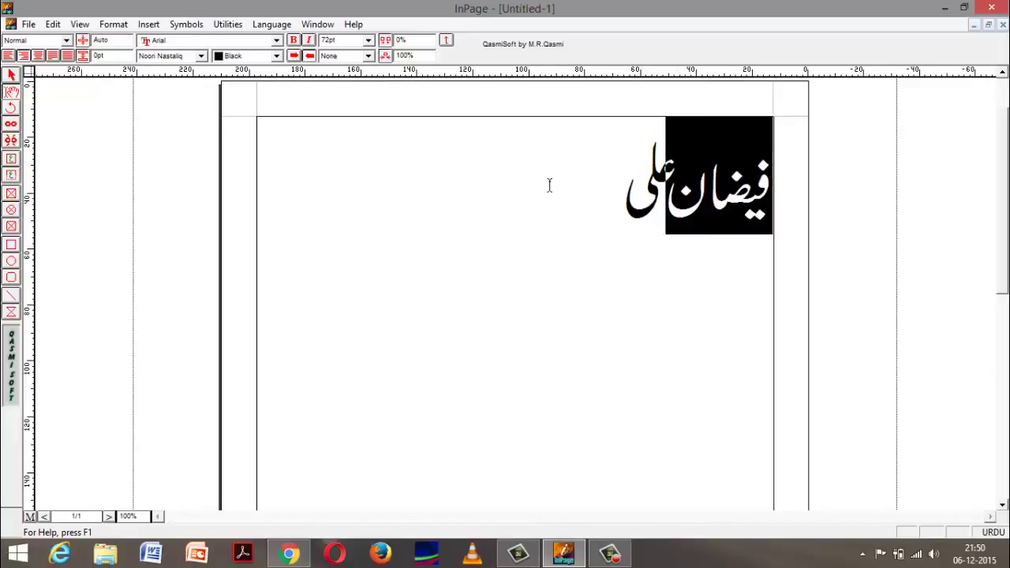
{"action": "left_click", "coordinate": [369, 41]}
{"action": "left_click", "coordinate": [352, 124]}
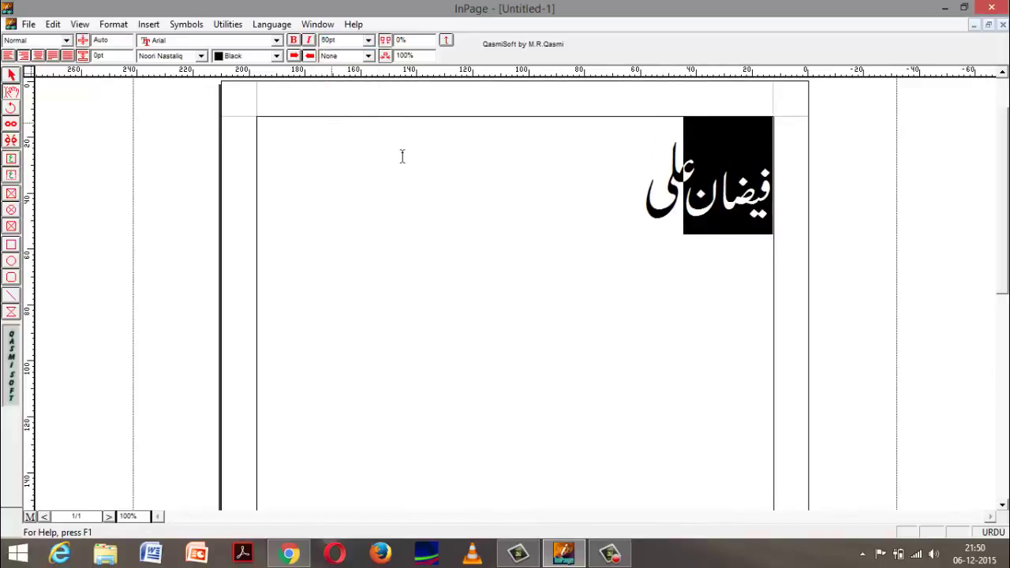
{"action": "left_click", "coordinate": [465, 166]}
Step: Reapply 72 pt to the entire Urdu name line
{"action": "triple_click", "coordinate": [645, 184]}
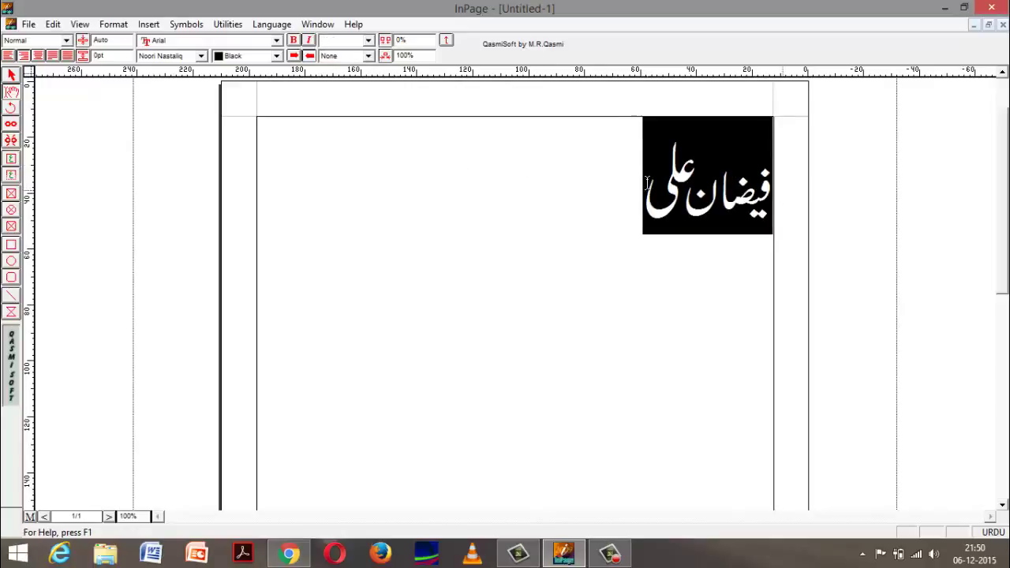
{"action": "left_click", "coordinate": [348, 40]}
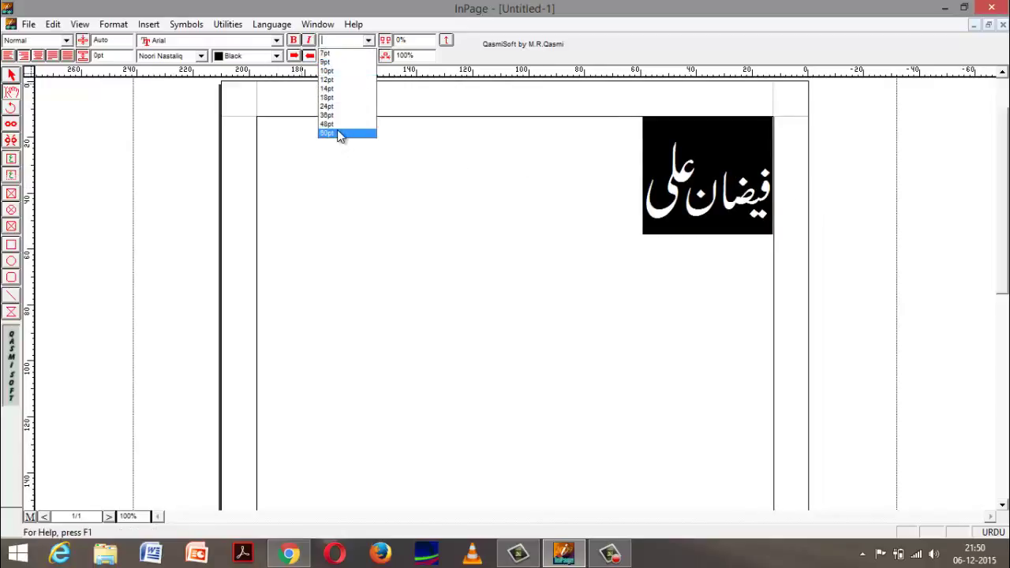
{"action": "type", "text": "72"}
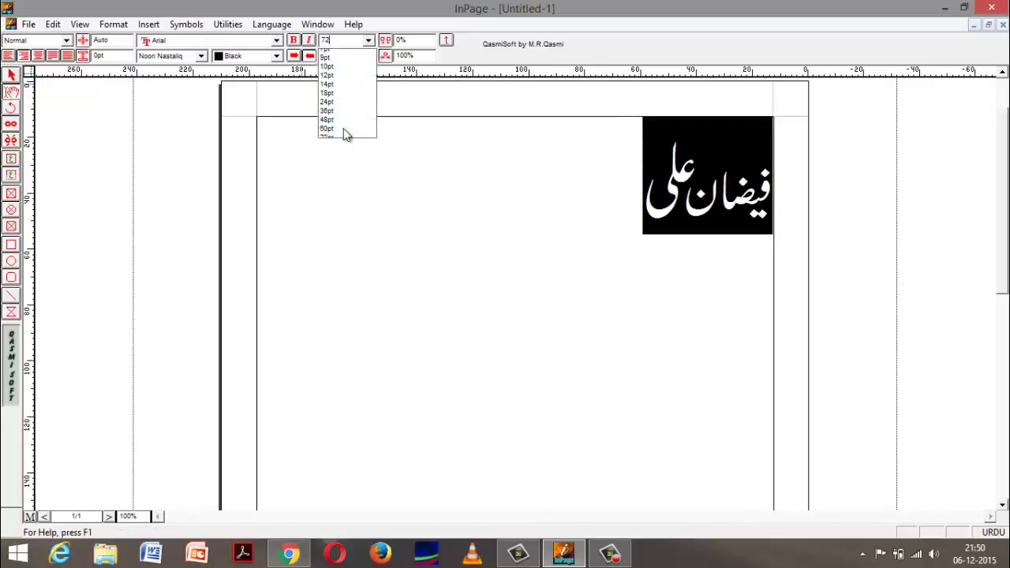
{"action": "key", "text": "Return"}
{"action": "left_click", "coordinate": [418, 174]}
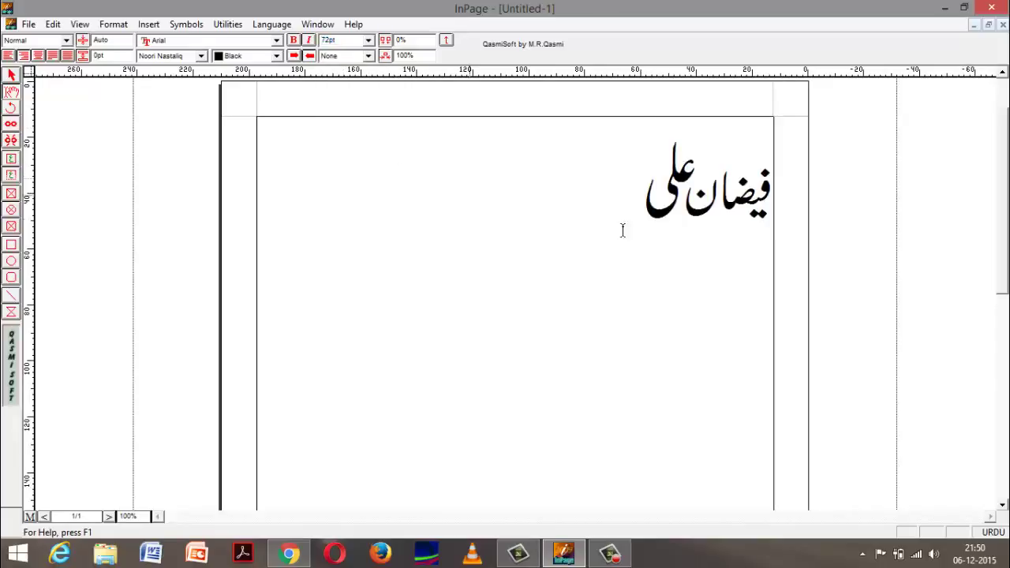
{"action": "left_click", "coordinate": [722, 237]}
{"action": "left_click", "coordinate": [368, 55]}
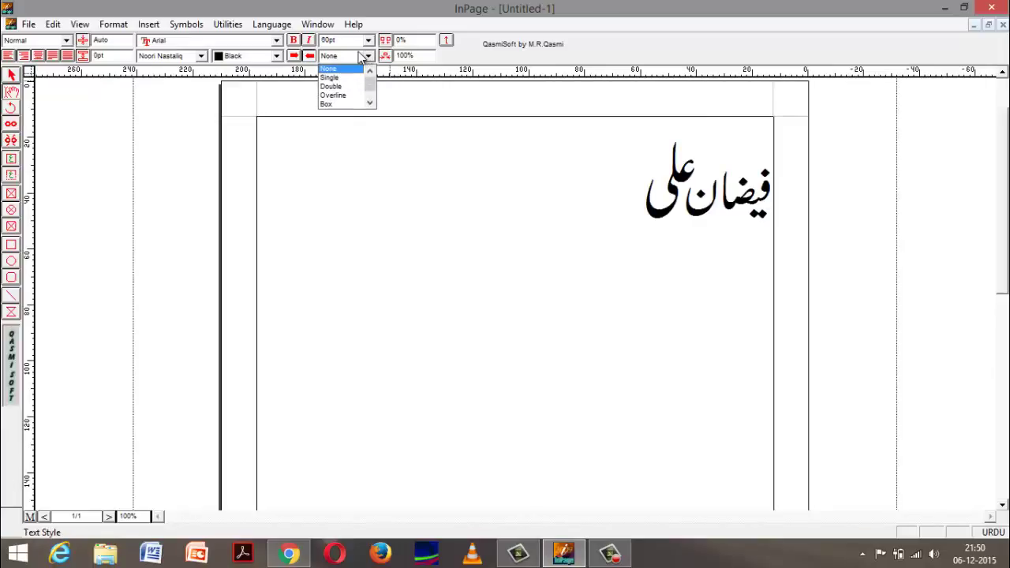
{"action": "left_click", "coordinate": [536, 180]}
{"action": "triple_click", "coordinate": [652, 157]}
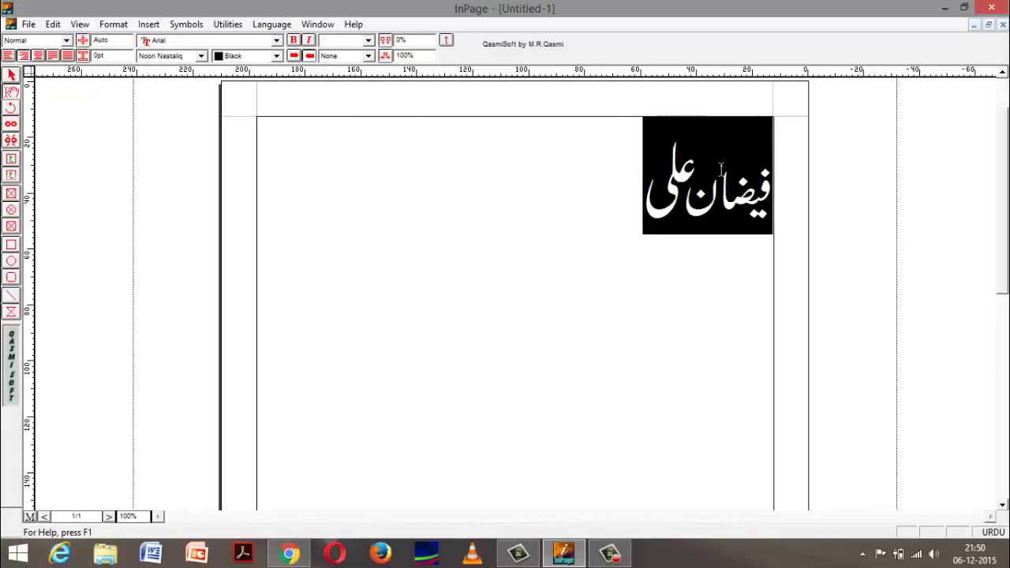
{"action": "left_click", "coordinate": [369, 56]}
{"action": "left_click", "coordinate": [350, 84]}
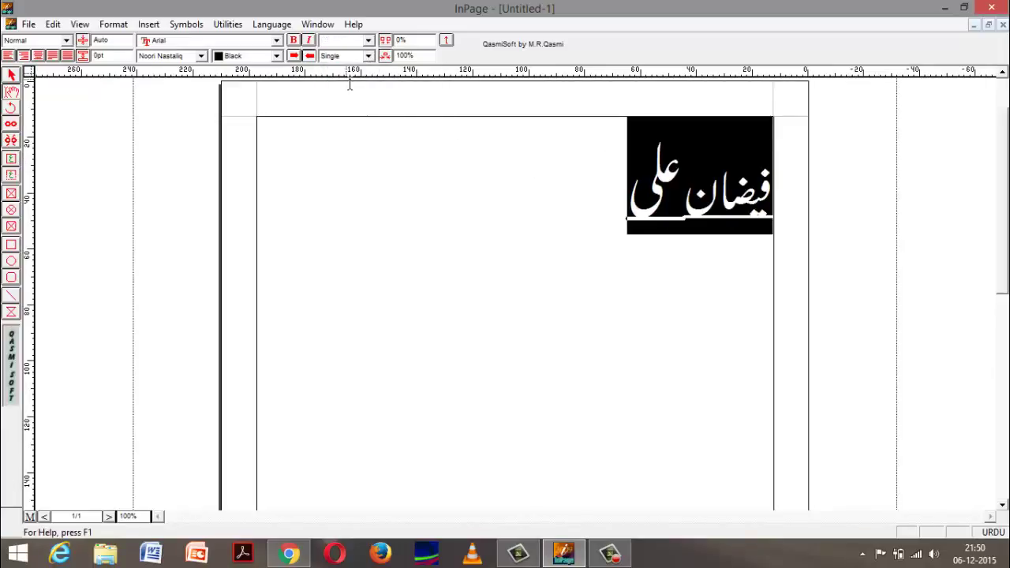
{"action": "left_click", "coordinate": [367, 56]}
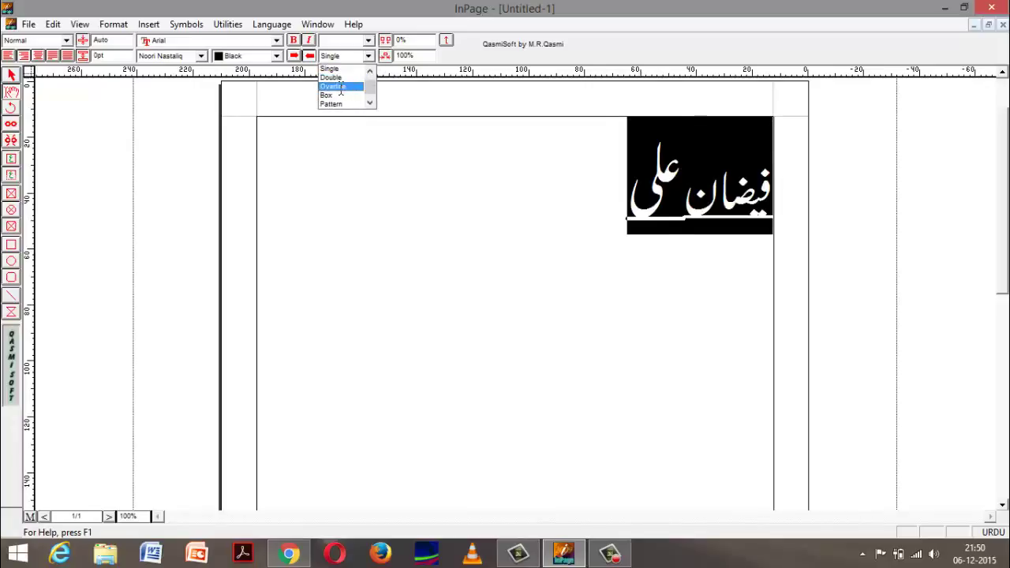
{"action": "left_click", "coordinate": [341, 87]}
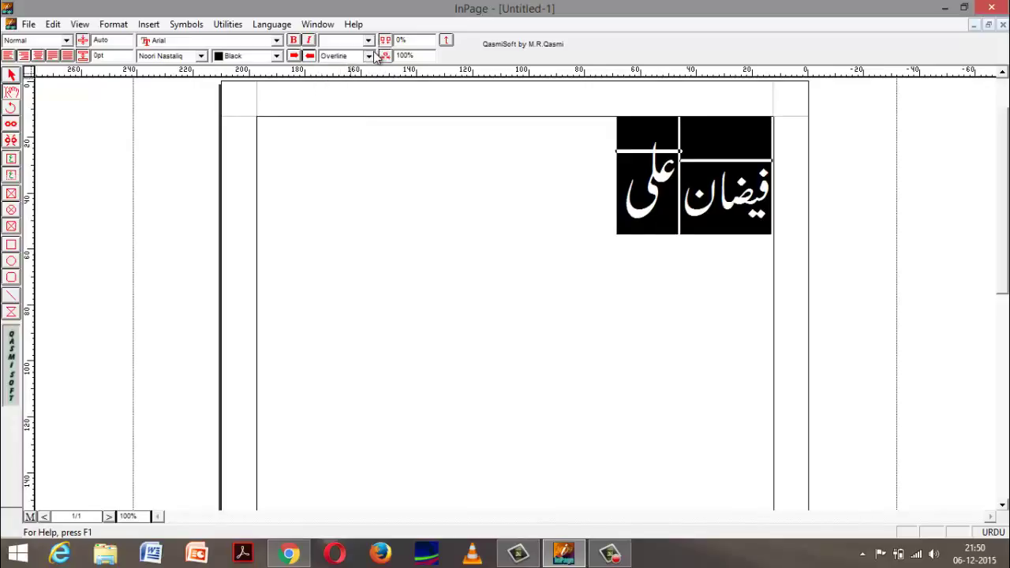
{"action": "left_click", "coordinate": [368, 56]}
{"action": "left_click", "coordinate": [355, 89]}
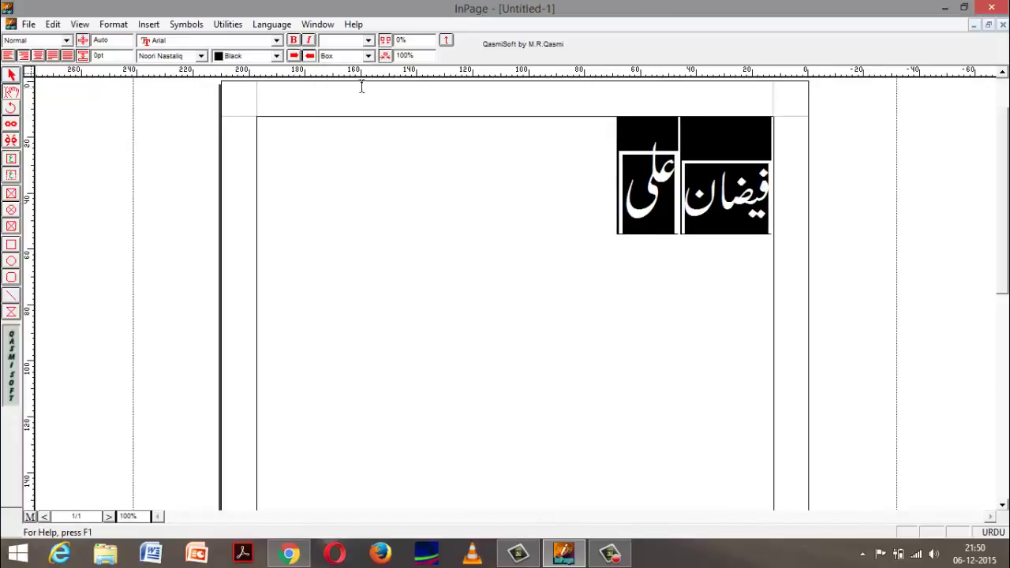
{"action": "left_click", "coordinate": [367, 55]}
{"action": "left_click", "coordinate": [359, 96]}
{"action": "left_click", "coordinate": [368, 55]}
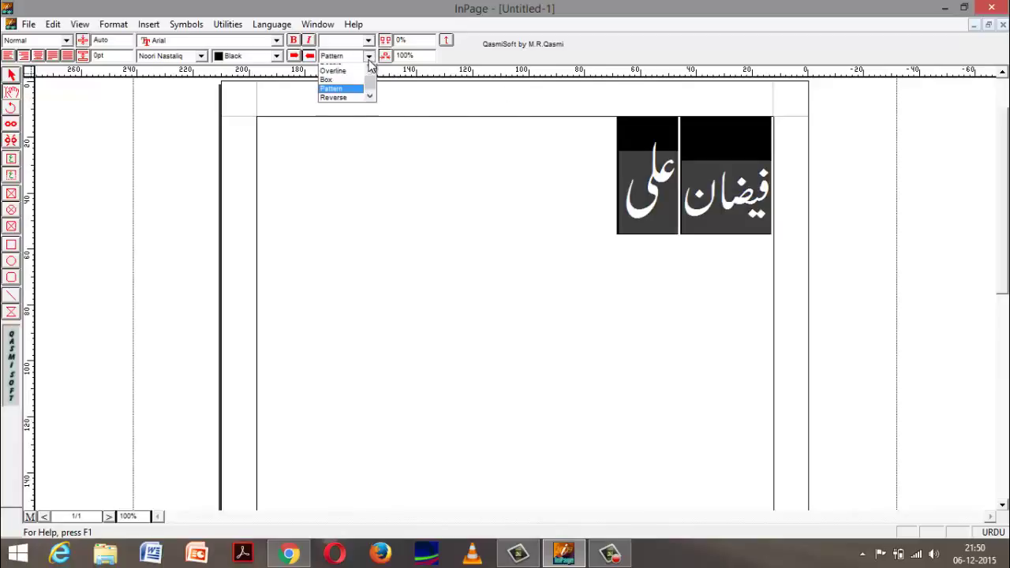
{"action": "left_click", "coordinate": [352, 106]}
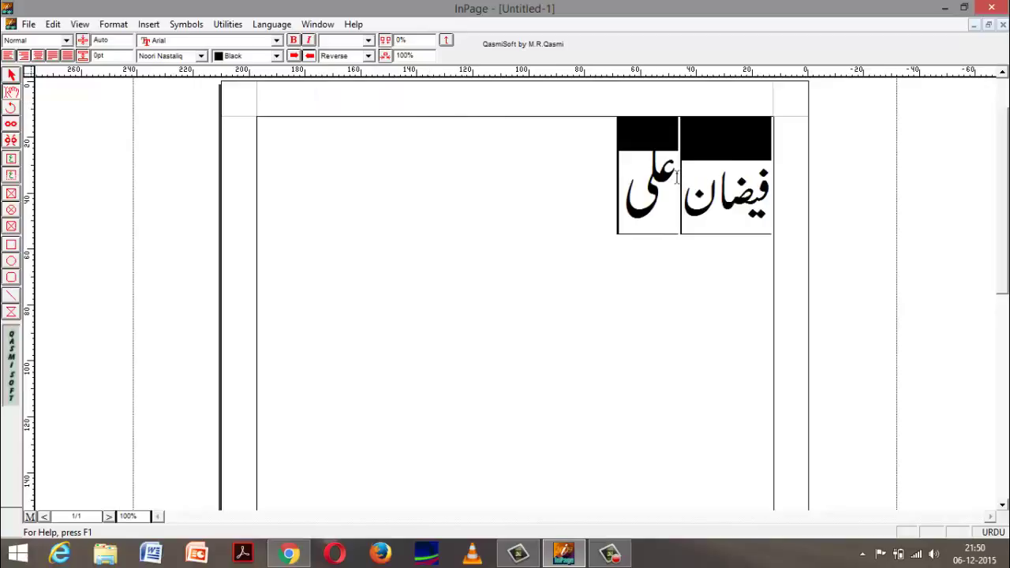
{"action": "left_click", "coordinate": [778, 167]}
{"action": "left_click", "coordinate": [368, 55]}
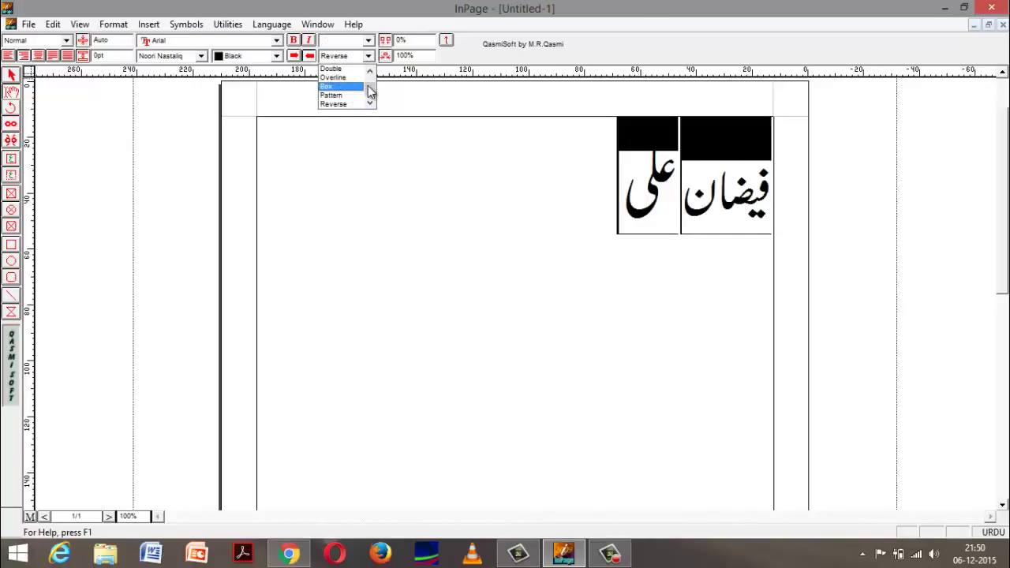
{"action": "scroll", "coordinate": [370, 87], "scroll_direction": "up", "scroll_amount": 2}
{"action": "left_click", "coordinate": [355, 69]}
{"action": "left_click", "coordinate": [491, 151]}
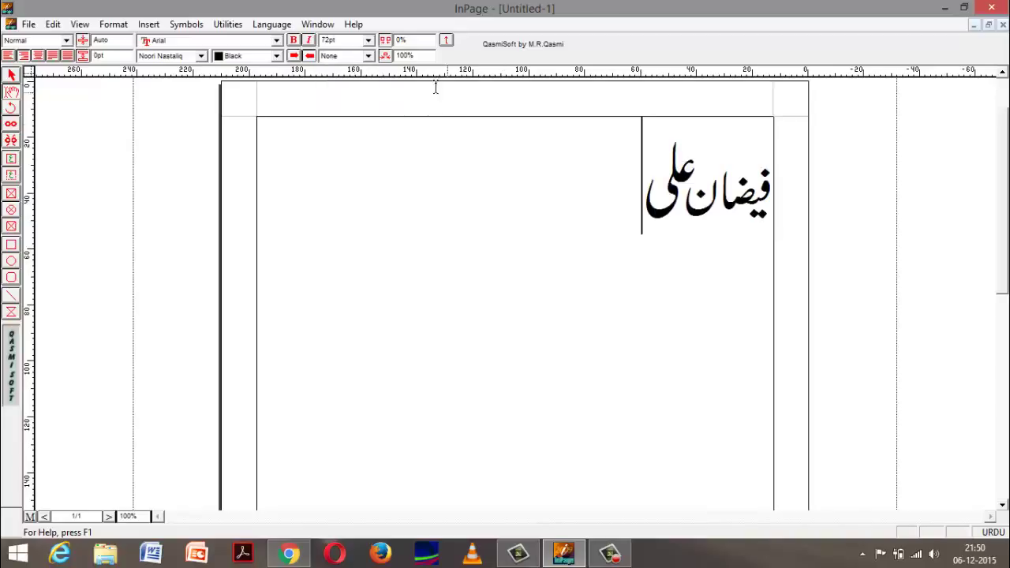
{"action": "left_click_drag", "start_coordinate": [612, 176], "coordinate": [828, 189]}
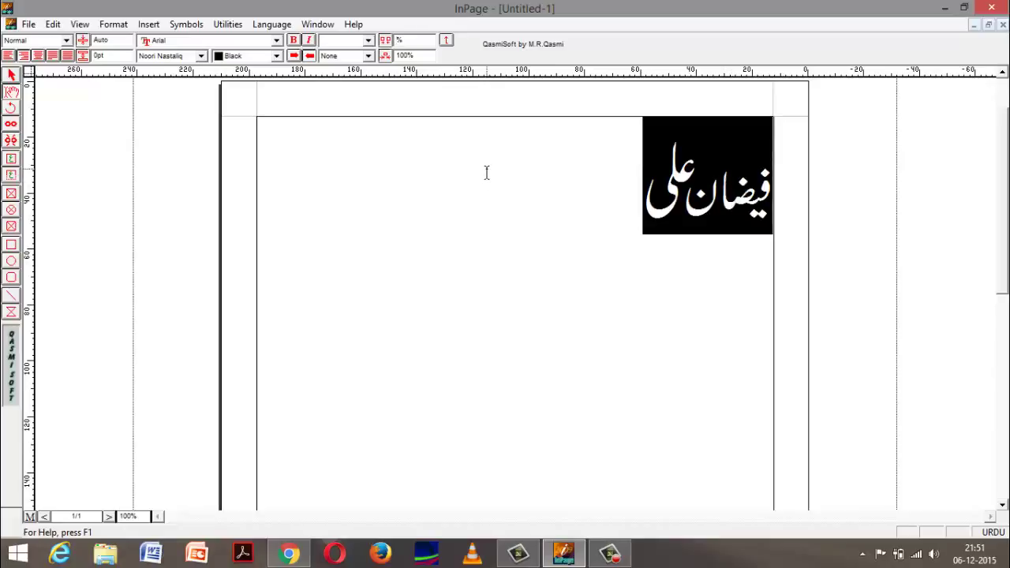
{"action": "left_click", "coordinate": [460, 282]}
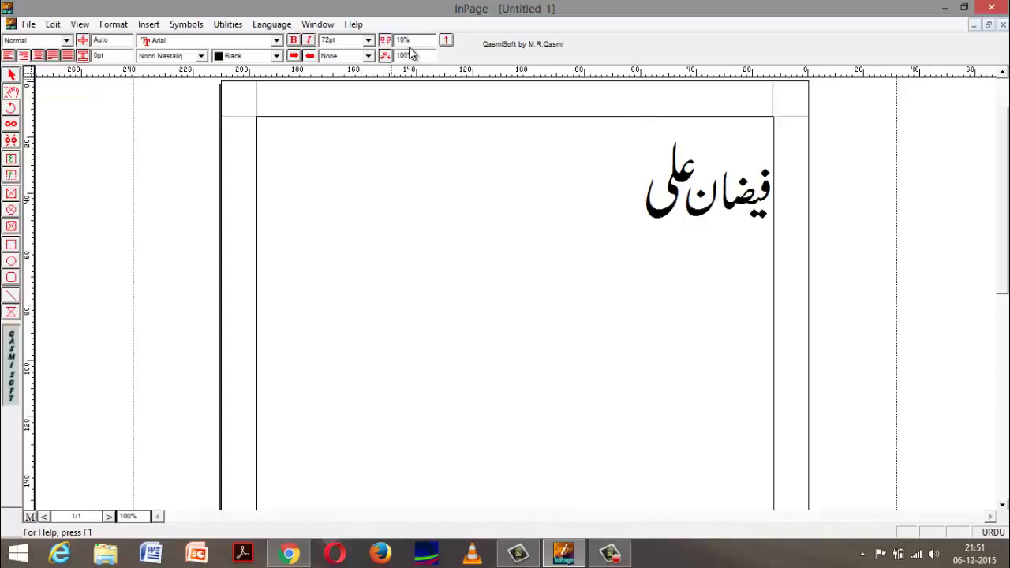
{"action": "key", "text": "ctrl+a"}
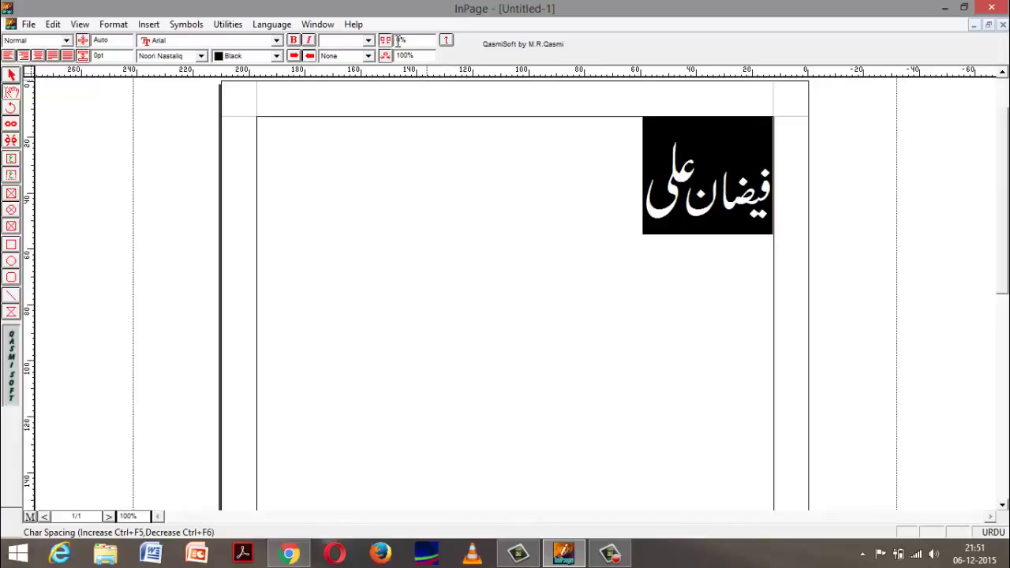
{"action": "left_click", "coordinate": [463, 135]}
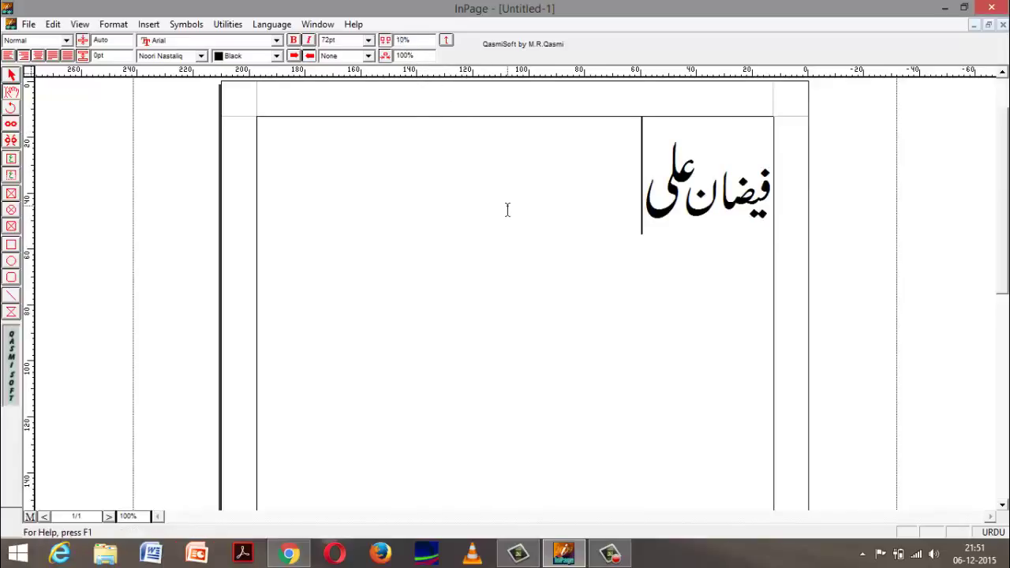
{"action": "left_click_drag", "start_coordinate": [506, 124], "coordinate": [812, 165]}
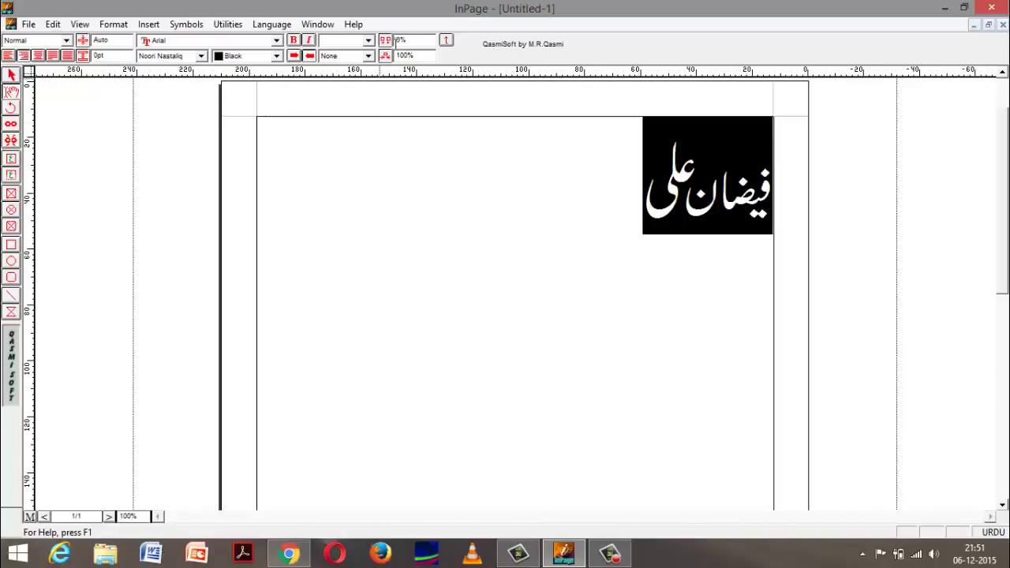
{"action": "key", "text": "Return"}
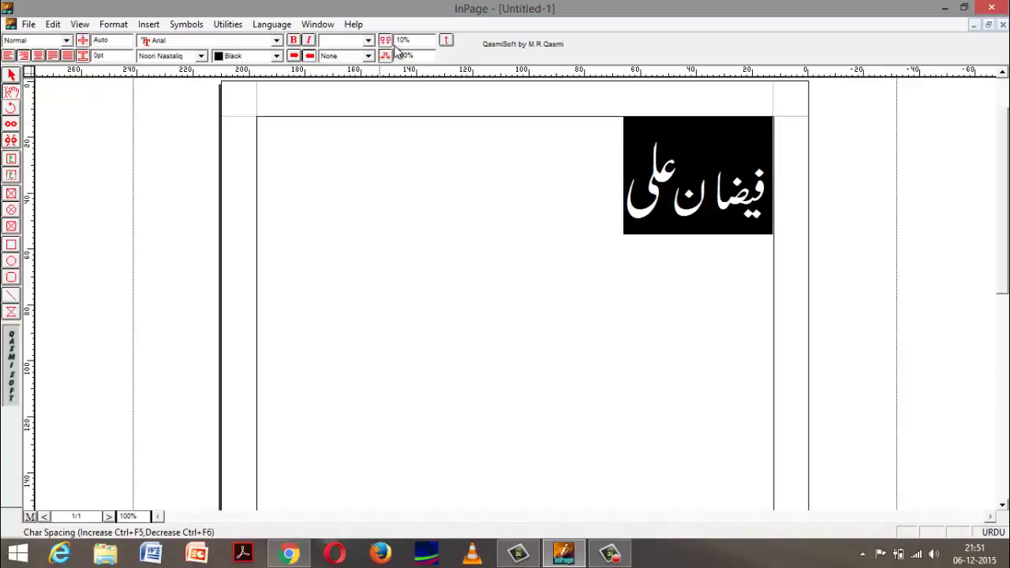
{"action": "left_click", "coordinate": [547, 196]}
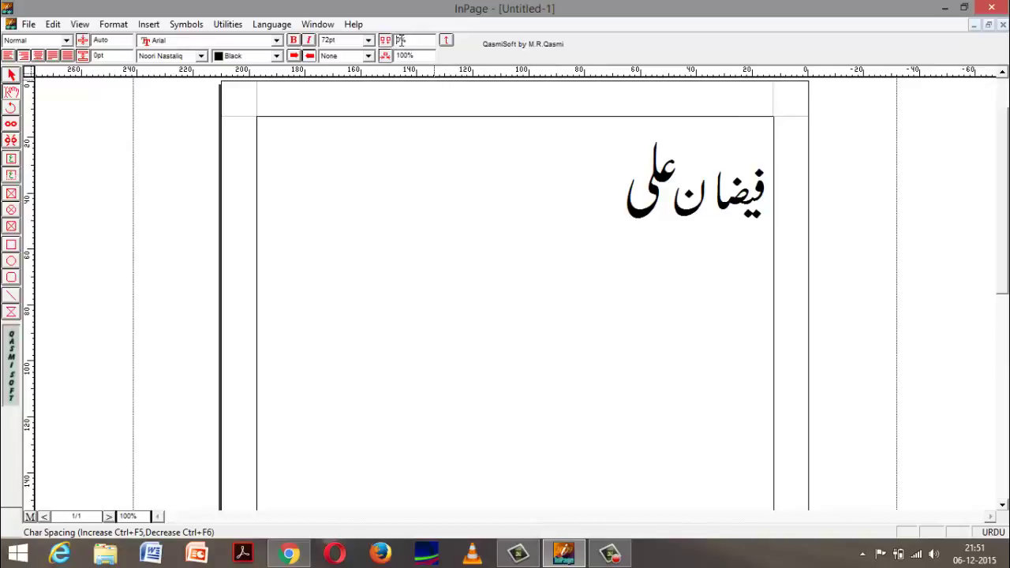
{"action": "left_click_drag", "start_coordinate": [622, 174], "coordinate": [817, 178]}
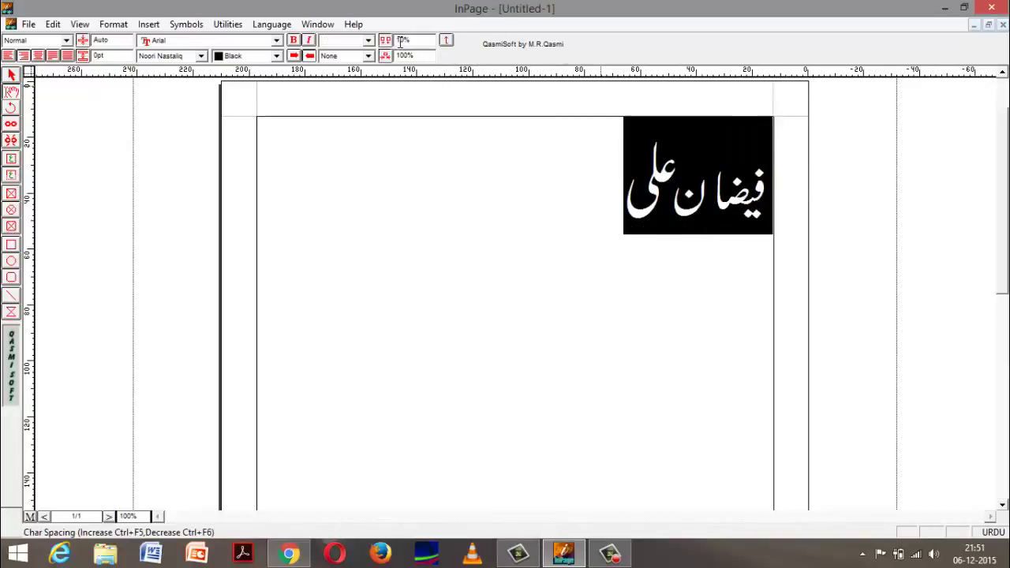
{"action": "key", "text": "Return"}
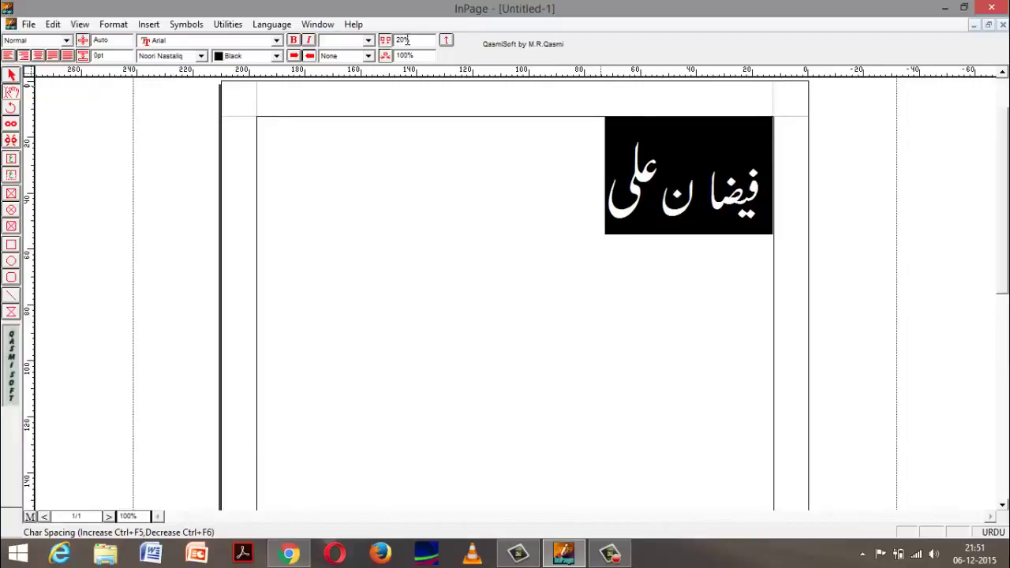
{"action": "key", "text": "Left"}
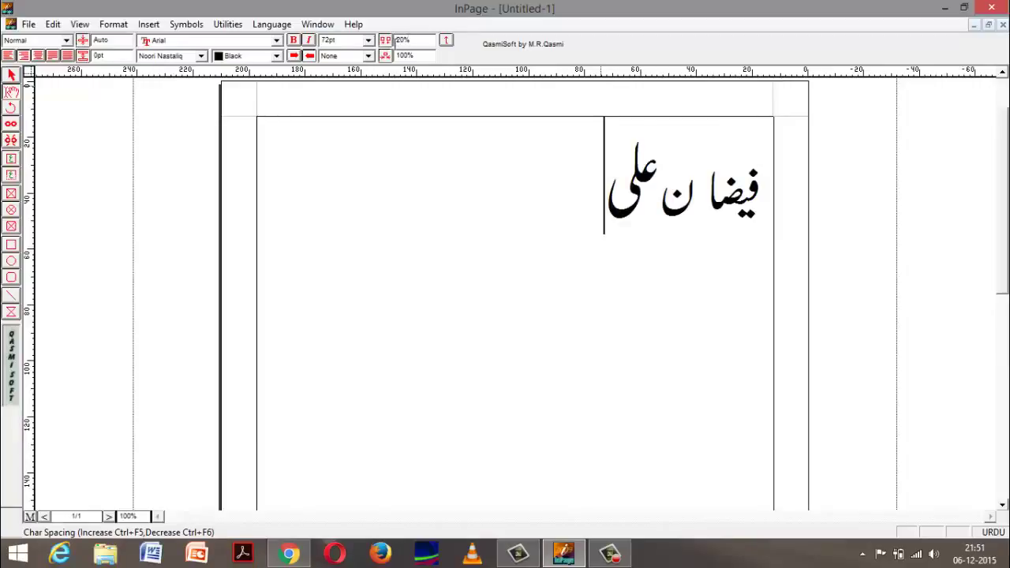
{"action": "left_click", "coordinate": [401, 41]}
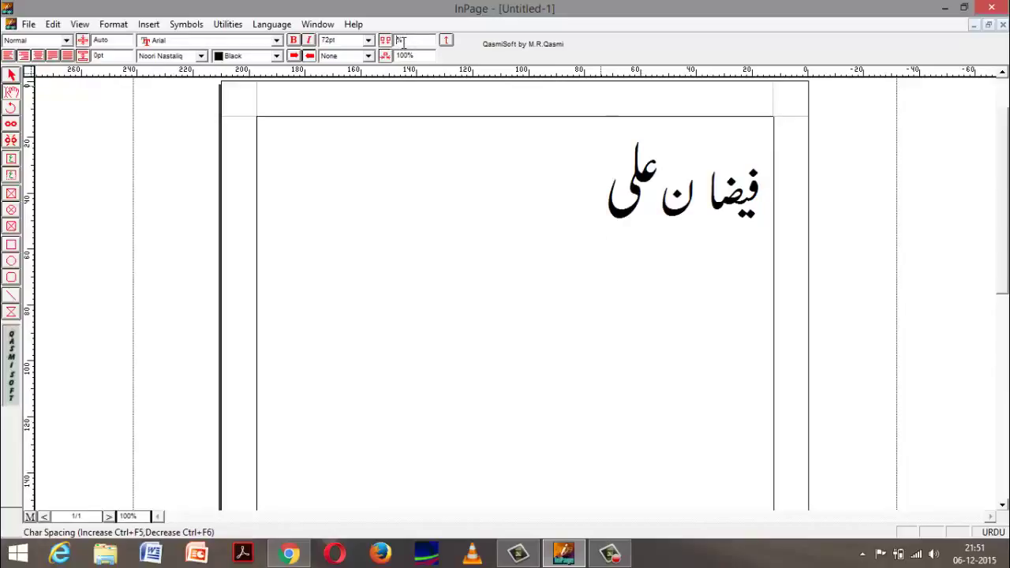
{"action": "left_click_drag", "start_coordinate": [542, 176], "coordinate": [805, 181]}
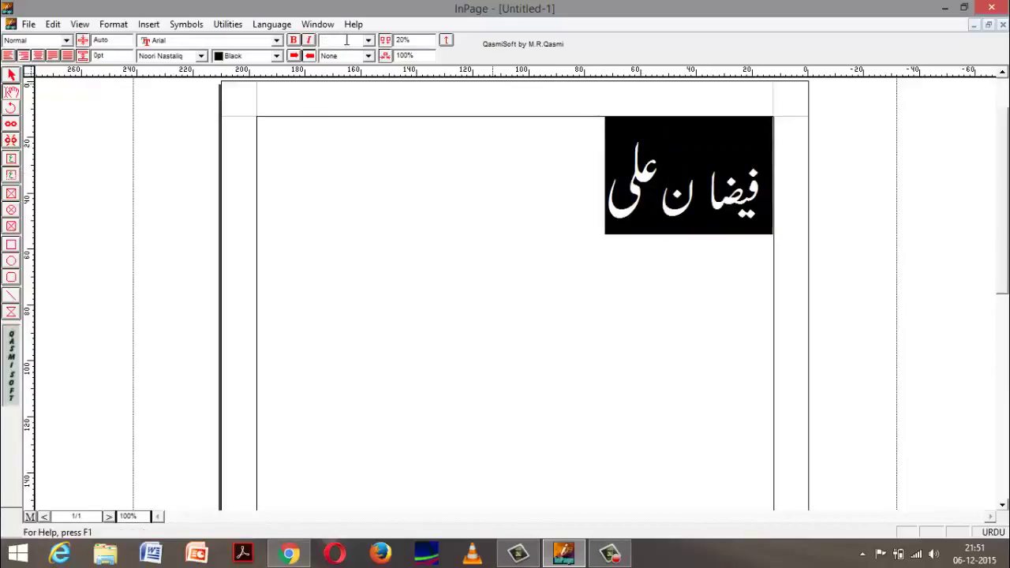
{"action": "left_click", "coordinate": [385, 43]}
{"action": "left_click", "coordinate": [385, 43]}
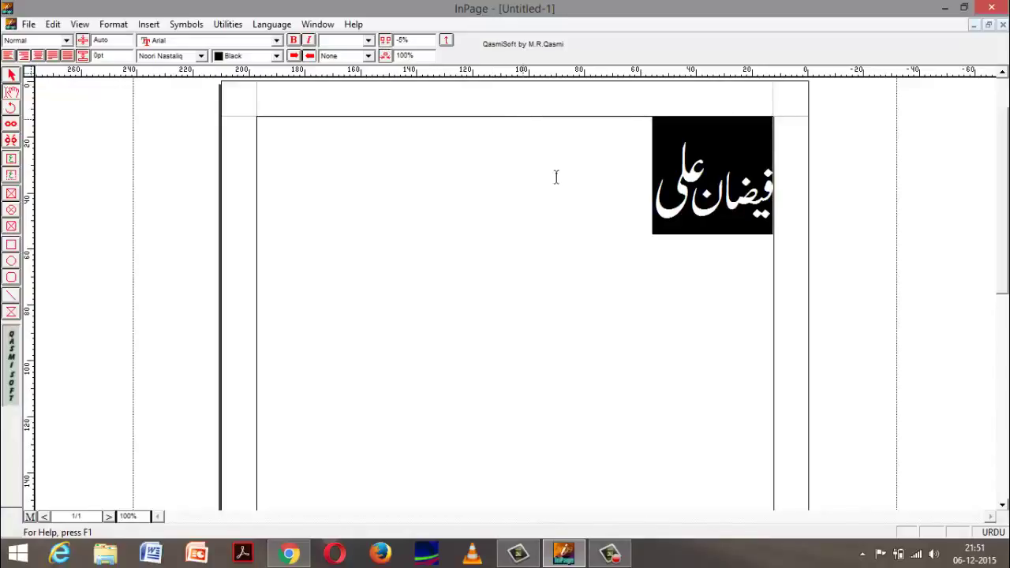
{"action": "left_click", "coordinate": [489, 173]}
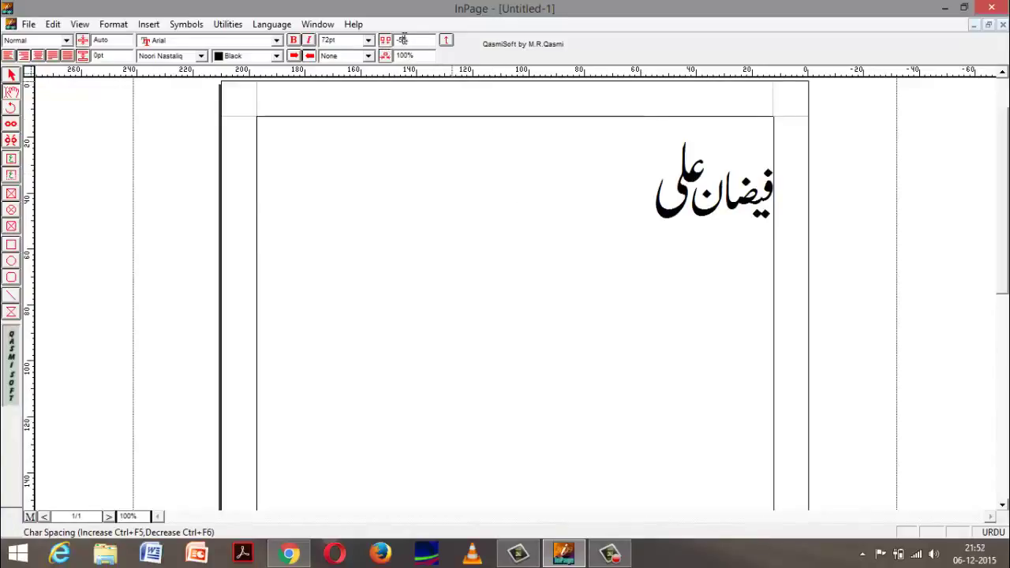
{"action": "left_click_drag", "start_coordinate": [632, 199], "coordinate": [733, 200]}
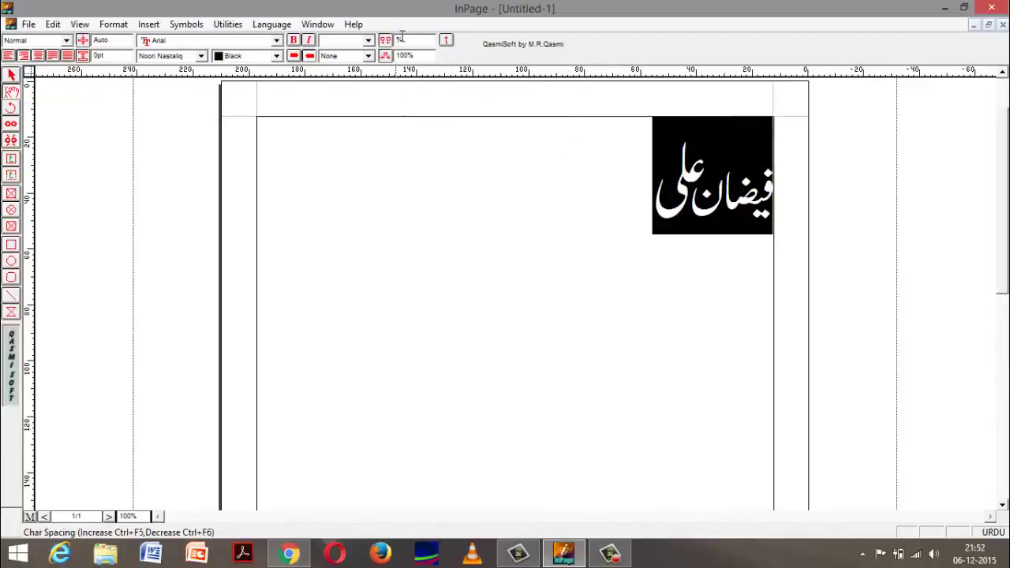
{"action": "type", "text": "0"}
{"action": "key", "text": "Return"}
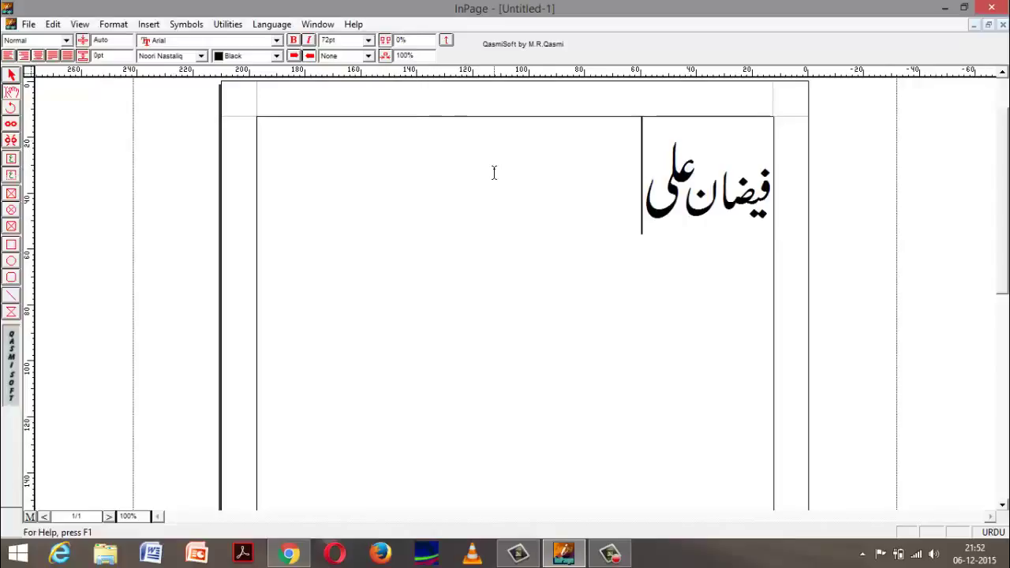
{"action": "left_click", "coordinate": [492, 172]}
{"action": "left_click_drag", "start_coordinate": [494, 173], "coordinate": [937, 203]}
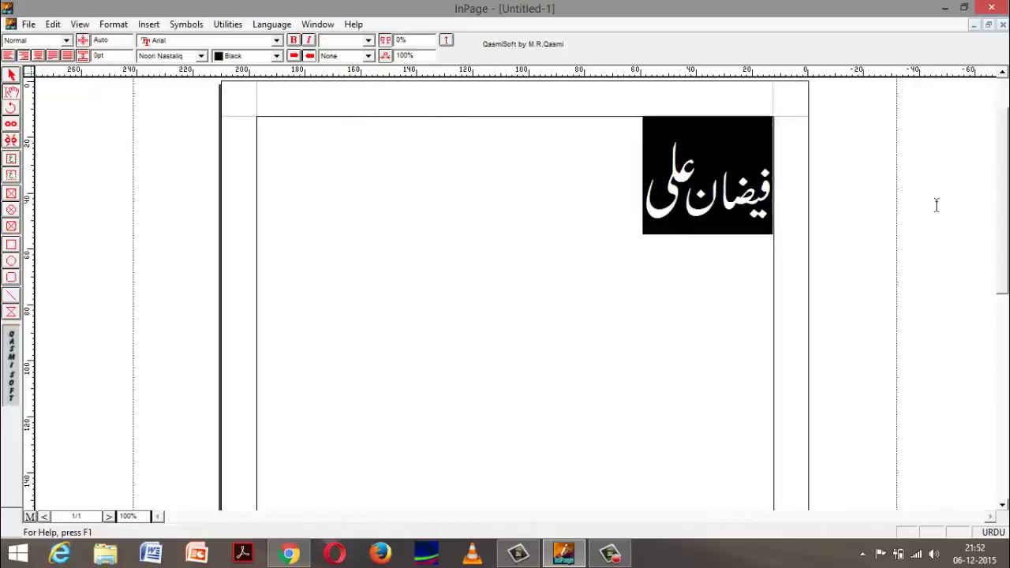
{"action": "left_click", "coordinate": [408, 56]}
{"action": "left_click_drag", "start_coordinate": [408, 55], "coordinate": [394, 62]}
{"action": "type", "text": "2000"}
{"action": "key", "text": "Return"}
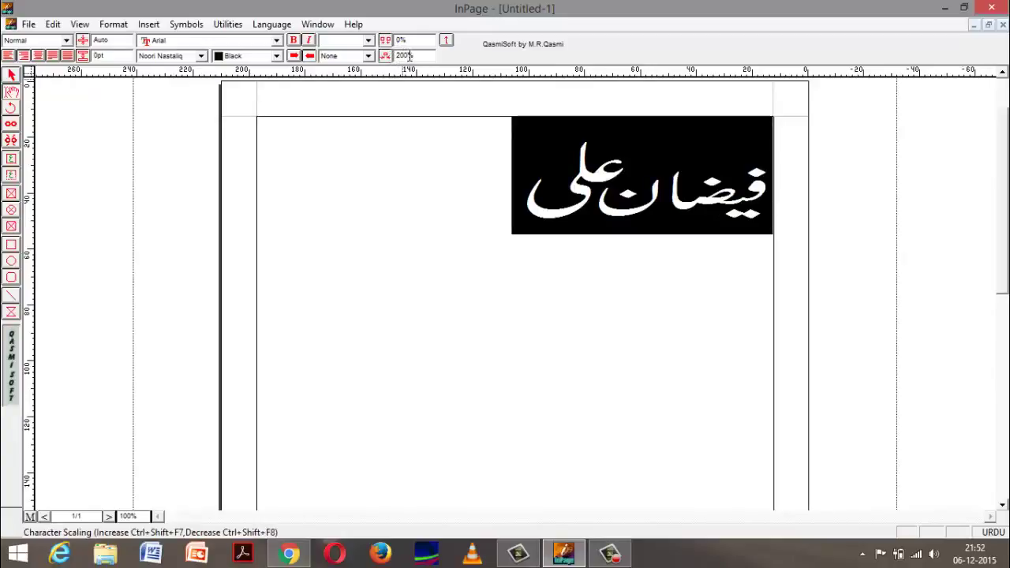
{"action": "double_click", "coordinate": [409, 56]}
{"action": "key", "text": "BackSpace"}
{"action": "key", "text": "Return"}
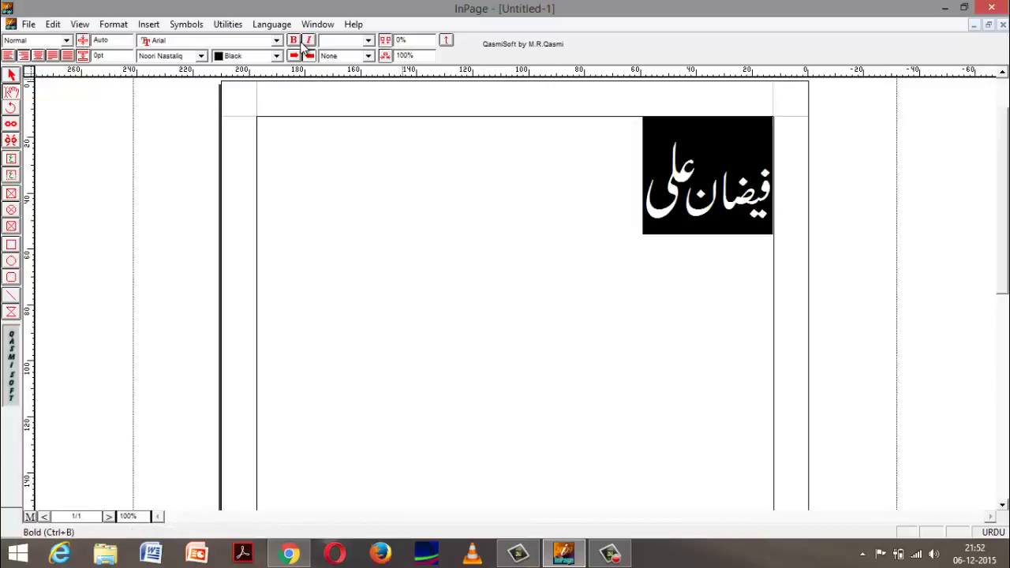
{"action": "left_click", "coordinate": [296, 41]}
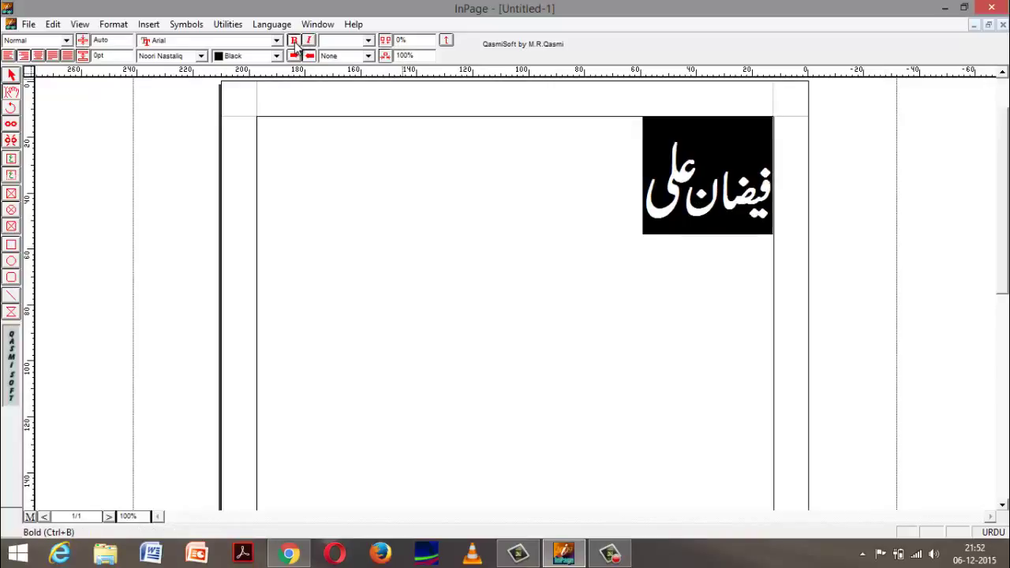
{"action": "left_click", "coordinate": [309, 41]}
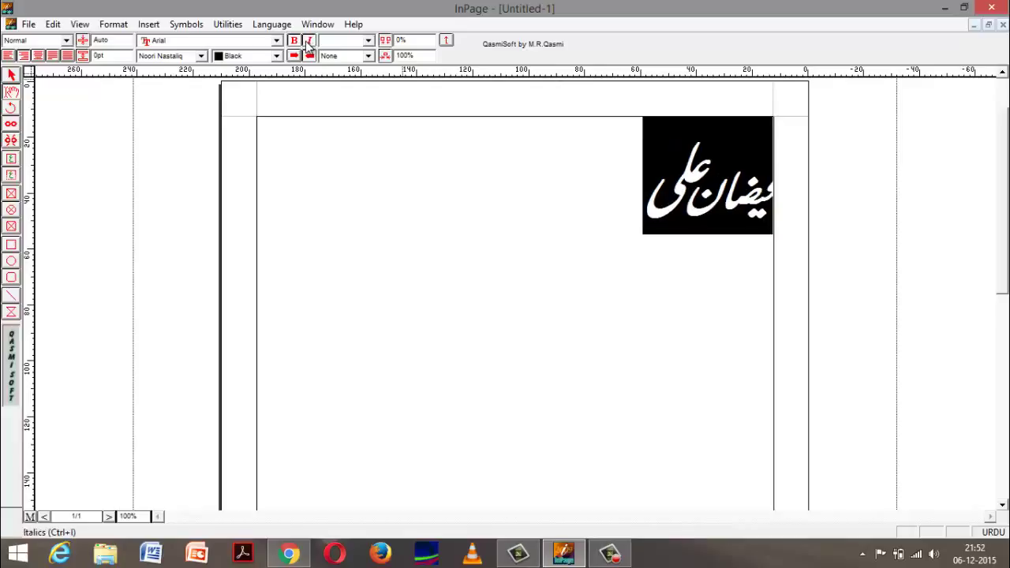
{"action": "left_click", "coordinate": [308, 42]}
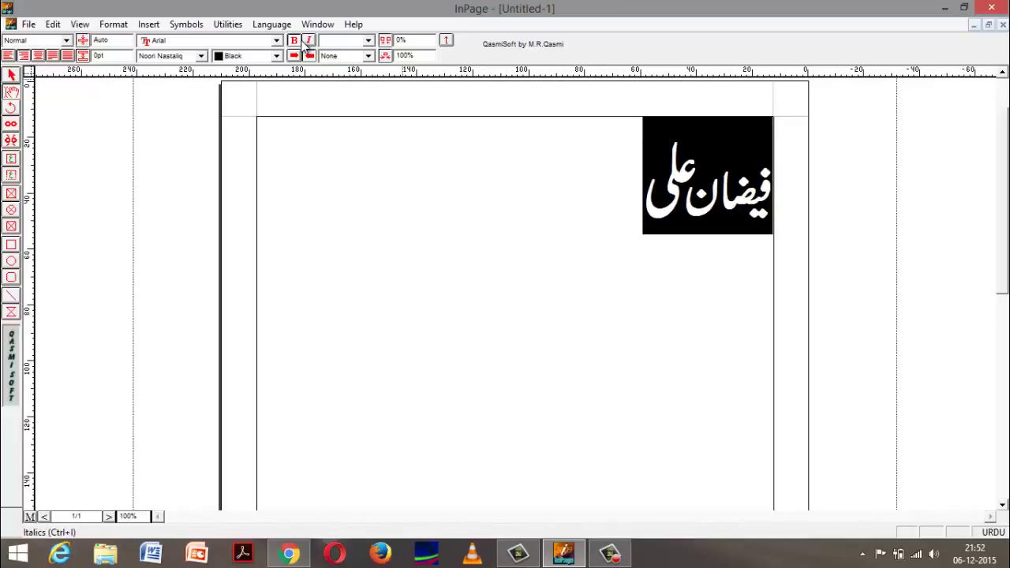
{"action": "left_click", "coordinate": [293, 56]}
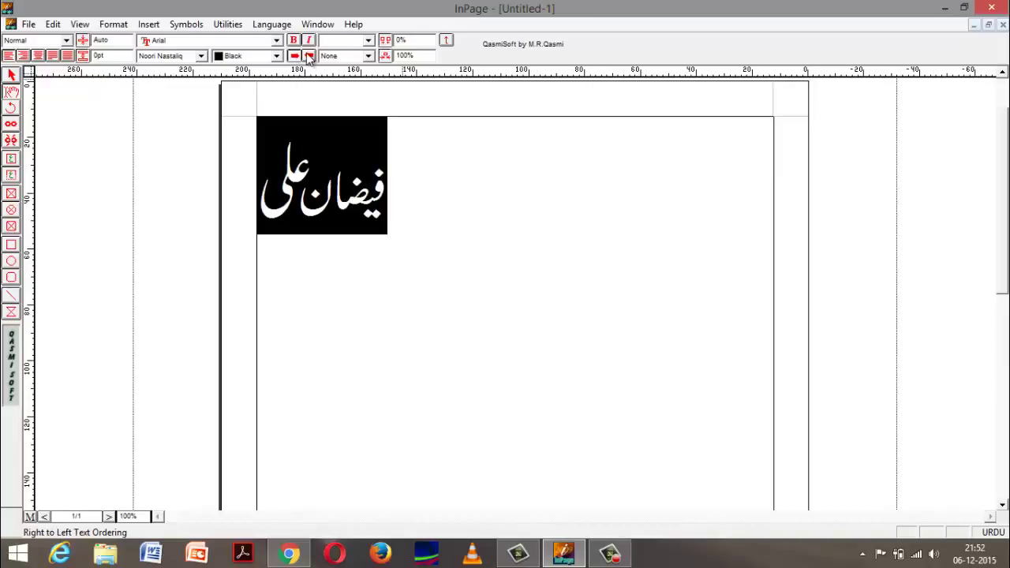
{"action": "left_click", "coordinate": [308, 56]}
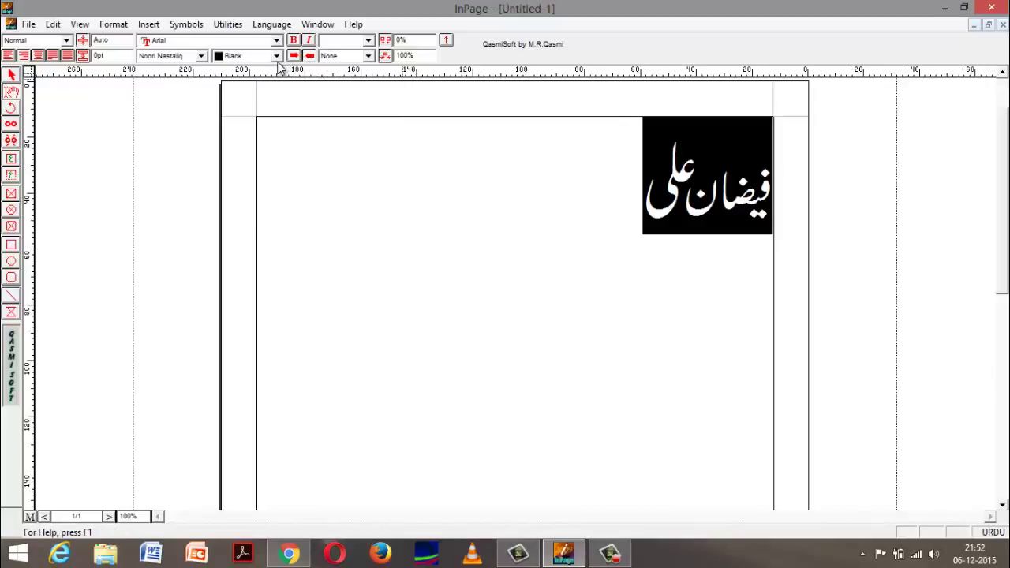
Step: Colour the Urdu name blue after trying gray and yellow
{"action": "left_click", "coordinate": [277, 56]}
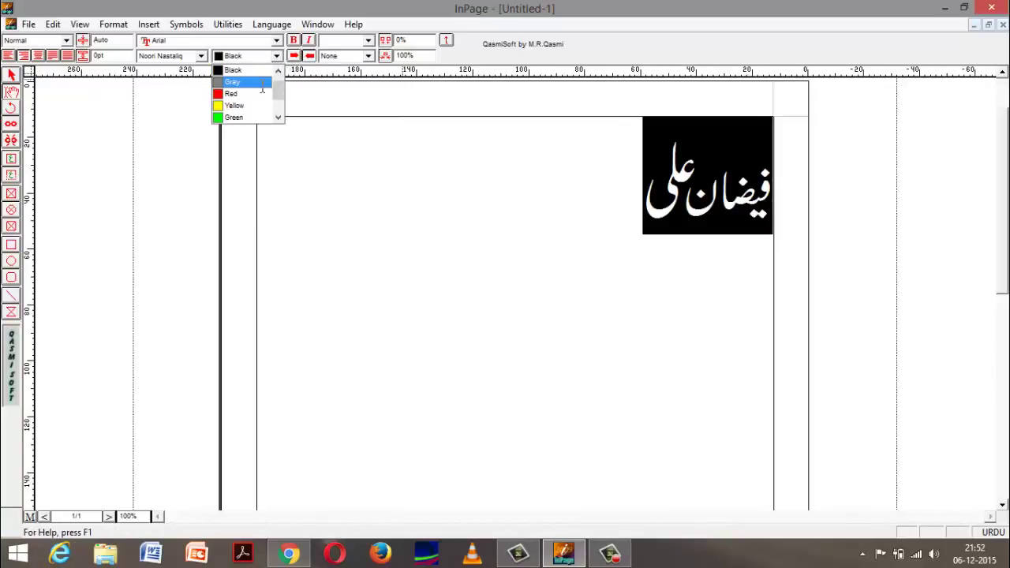
{"action": "left_click", "coordinate": [261, 81]}
{"action": "left_click", "coordinate": [275, 57]}
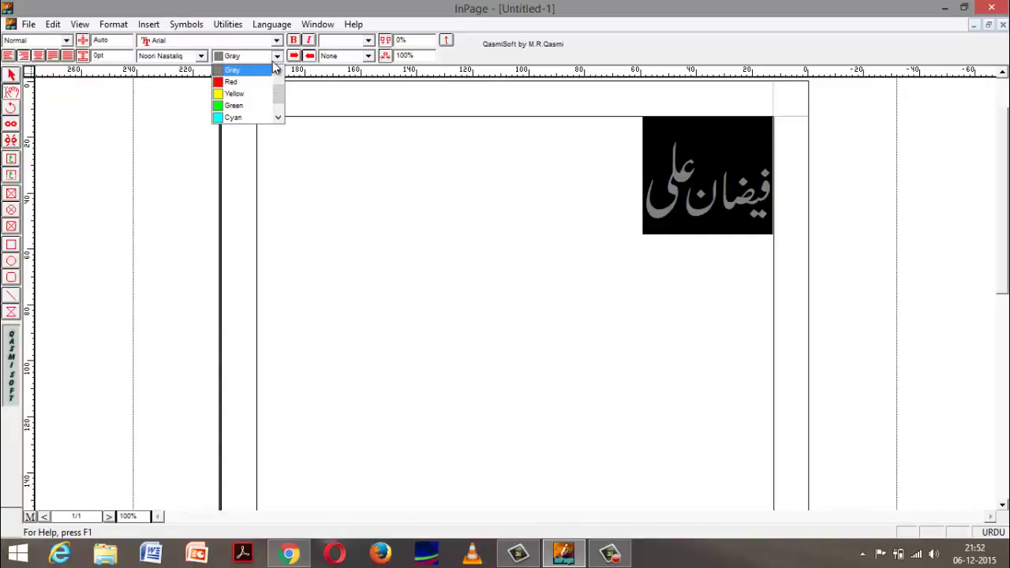
{"action": "left_click", "coordinate": [235, 93]}
{"action": "left_click", "coordinate": [549, 210]}
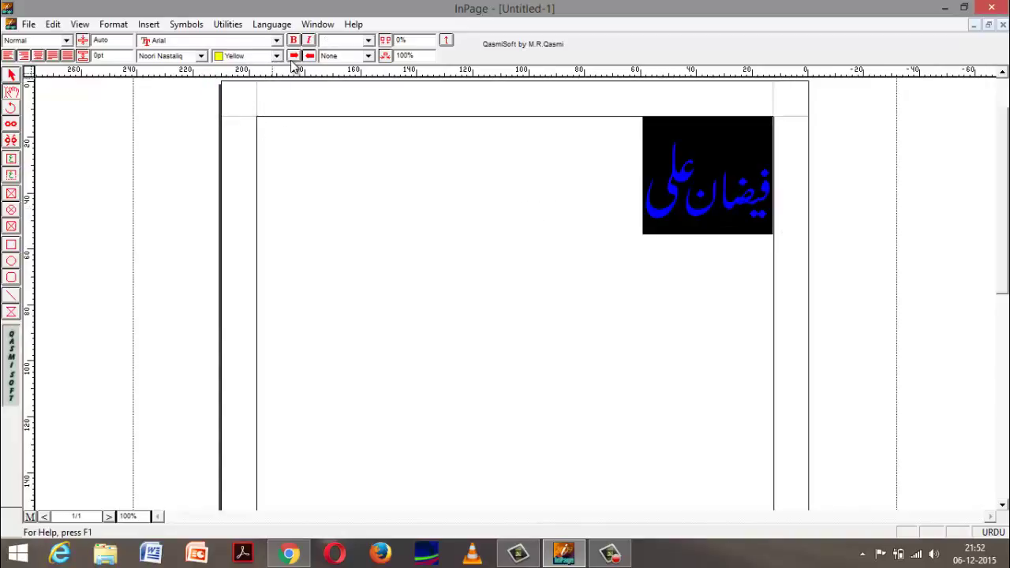
{"action": "left_click", "coordinate": [276, 56]}
{"action": "left_click", "coordinate": [229, 95]}
{"action": "left_click", "coordinate": [536, 204]}
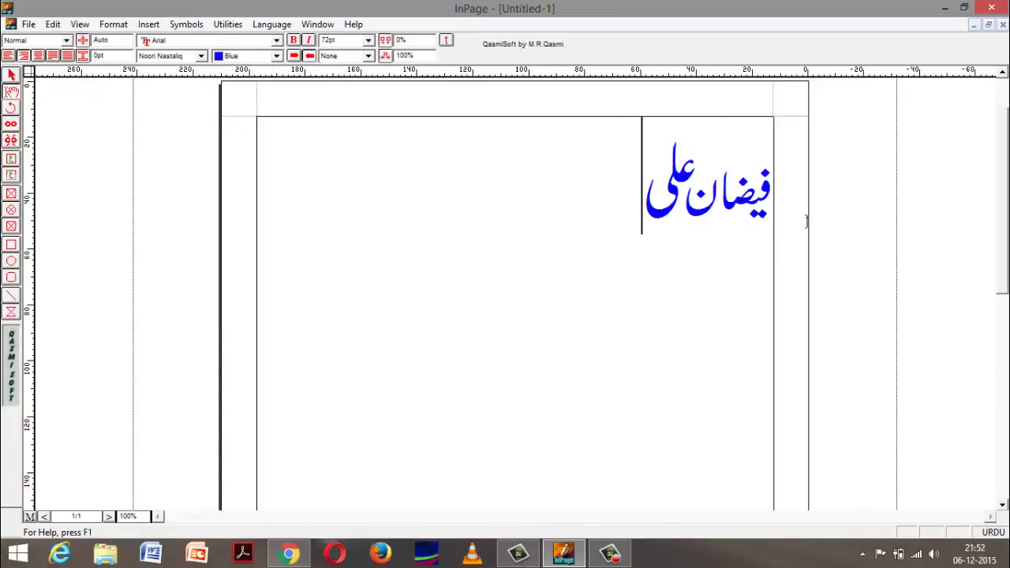
{"action": "left_click_drag", "start_coordinate": [807, 222], "coordinate": [785, 232]}
{"action": "left_click_drag", "start_coordinate": [409, 268], "coordinate": [756, 212]}
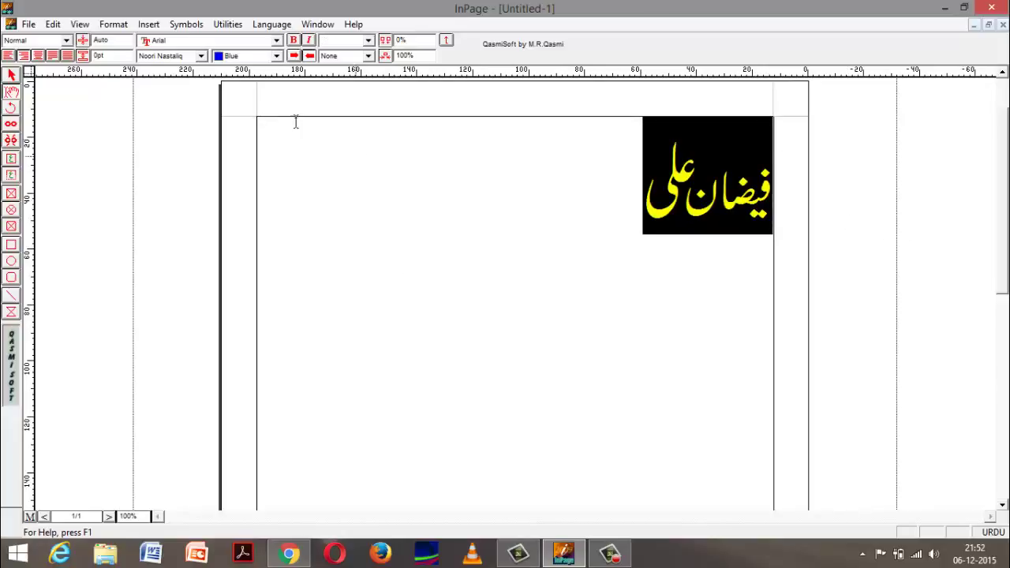
Step: Try the Aasaar, Aasaar Persian, Akram Italic Shadow and Batool fonts on the Urdu name
{"action": "left_click", "coordinate": [207, 58]}
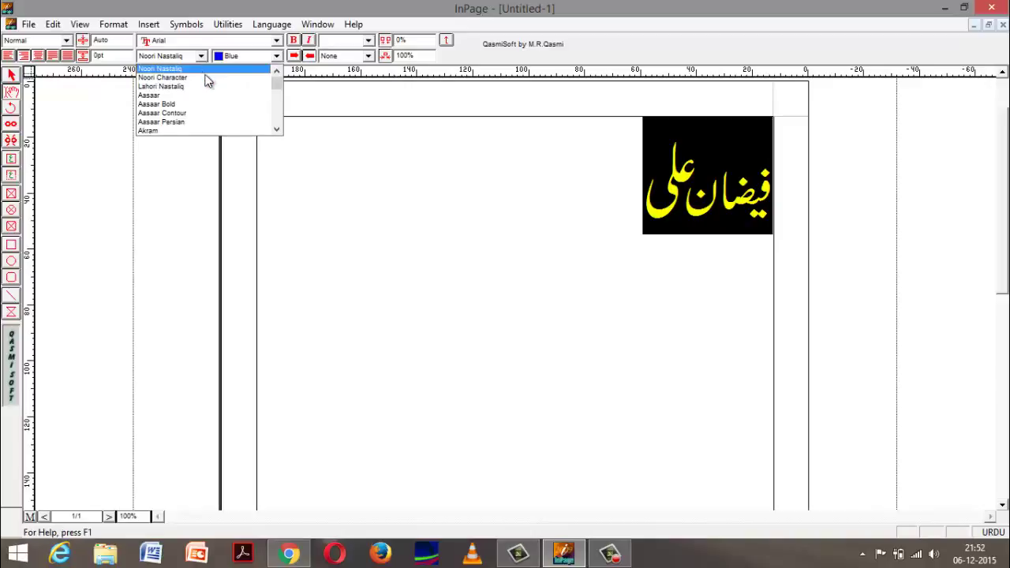
{"action": "left_click", "coordinate": [197, 95]}
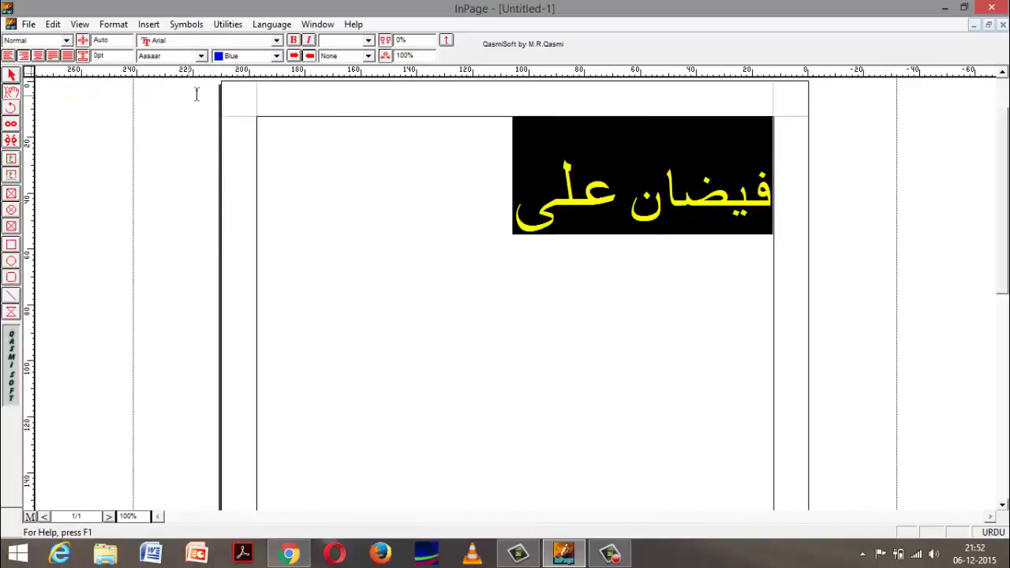
{"action": "left_click", "coordinate": [201, 55]}
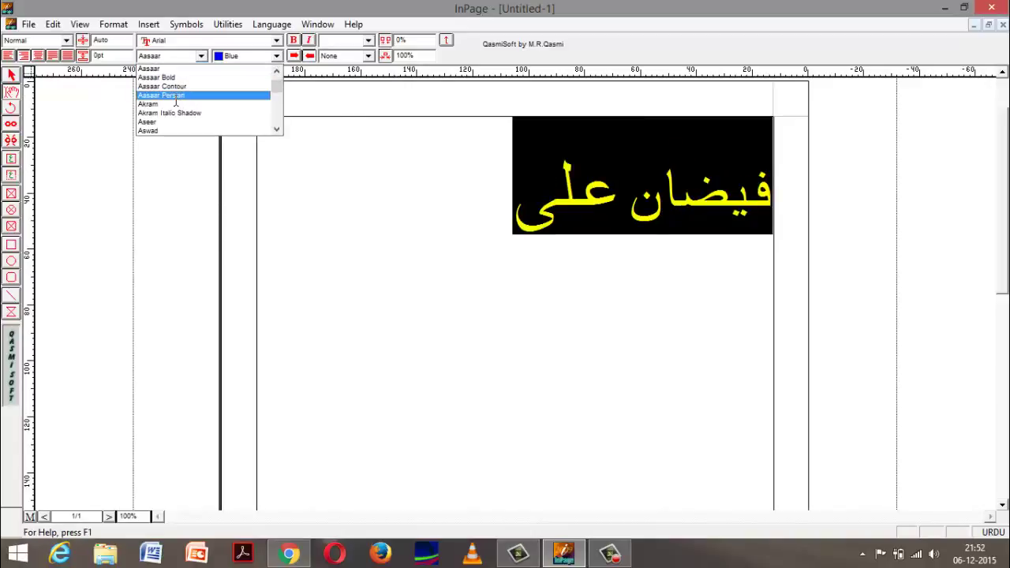
{"action": "left_click", "coordinate": [178, 94]}
{"action": "left_click", "coordinate": [202, 56]}
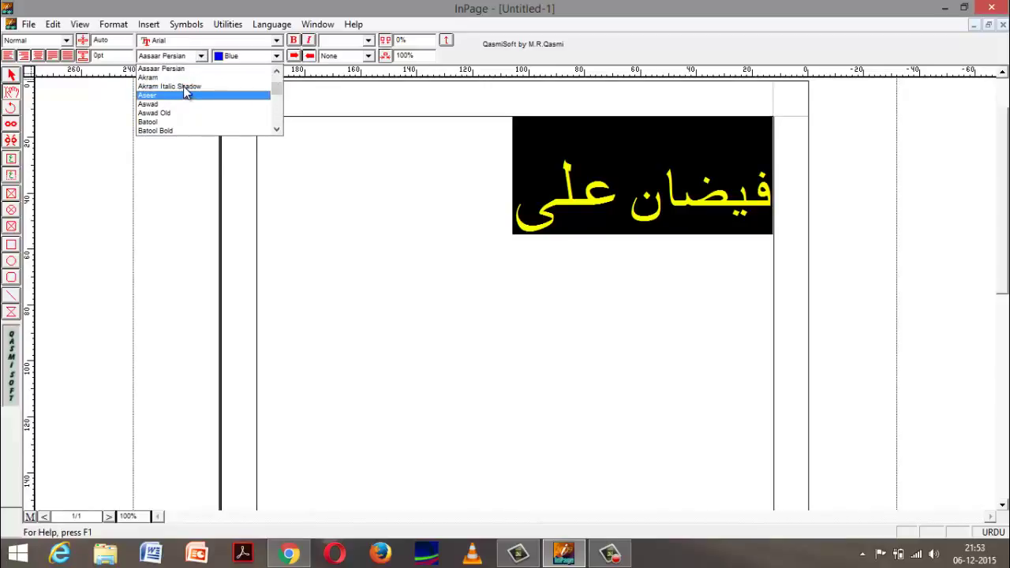
{"action": "left_click", "coordinate": [183, 87]}
{"action": "left_click", "coordinate": [201, 55]}
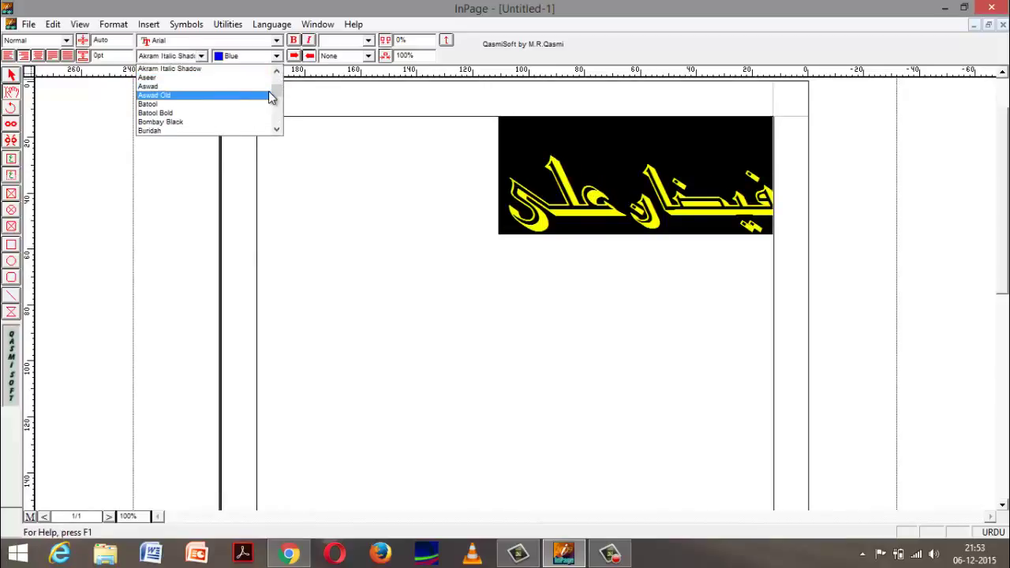
{"action": "left_click", "coordinate": [269, 101]}
Step: Try Farsi and Jaben Italic, then set the Urdu name in Makka Contour
{"action": "left_click", "coordinate": [202, 55]}
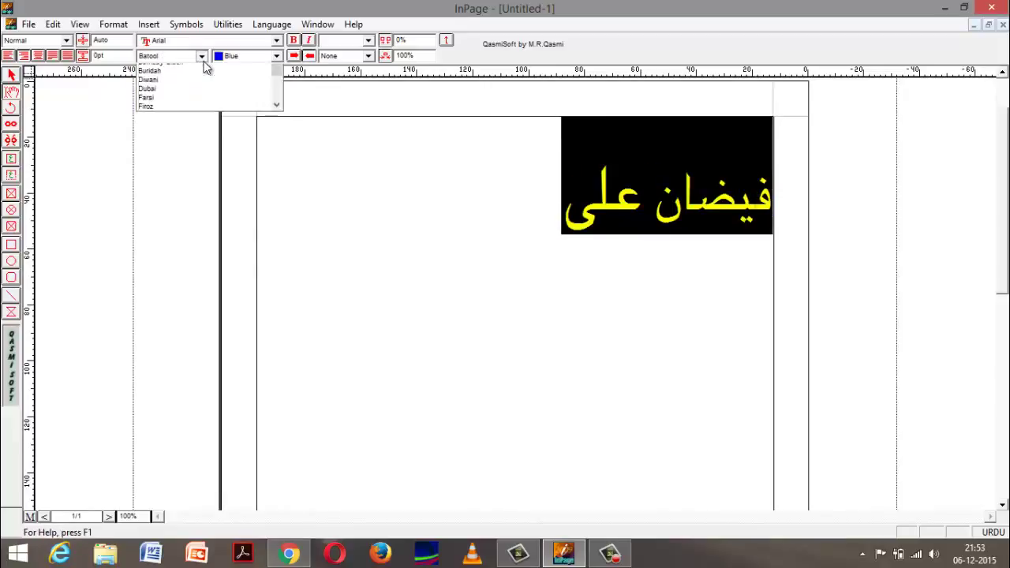
{"action": "left_click", "coordinate": [196, 124]}
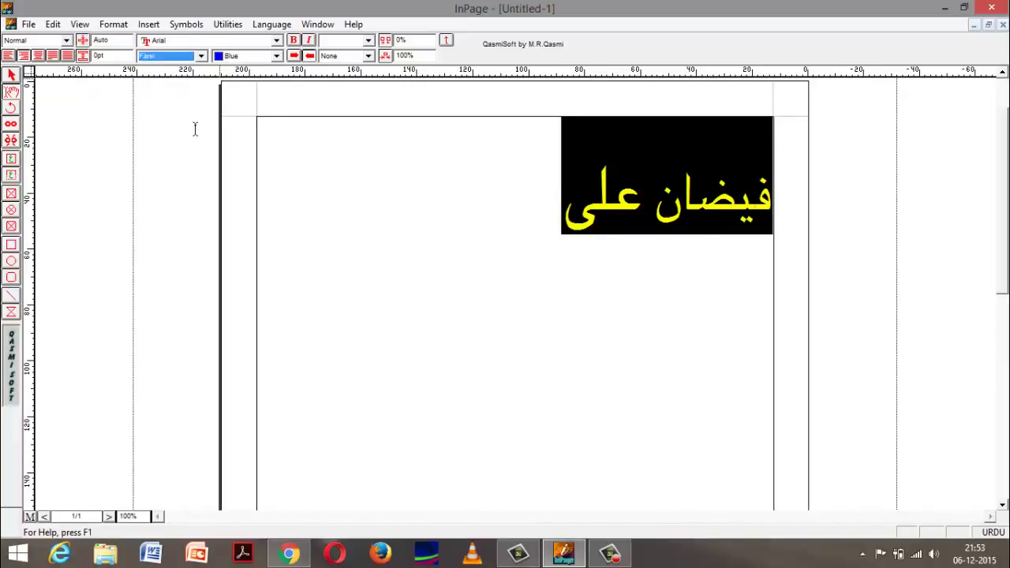
{"action": "left_click", "coordinate": [201, 55]}
{"action": "left_click", "coordinate": [181, 105]}
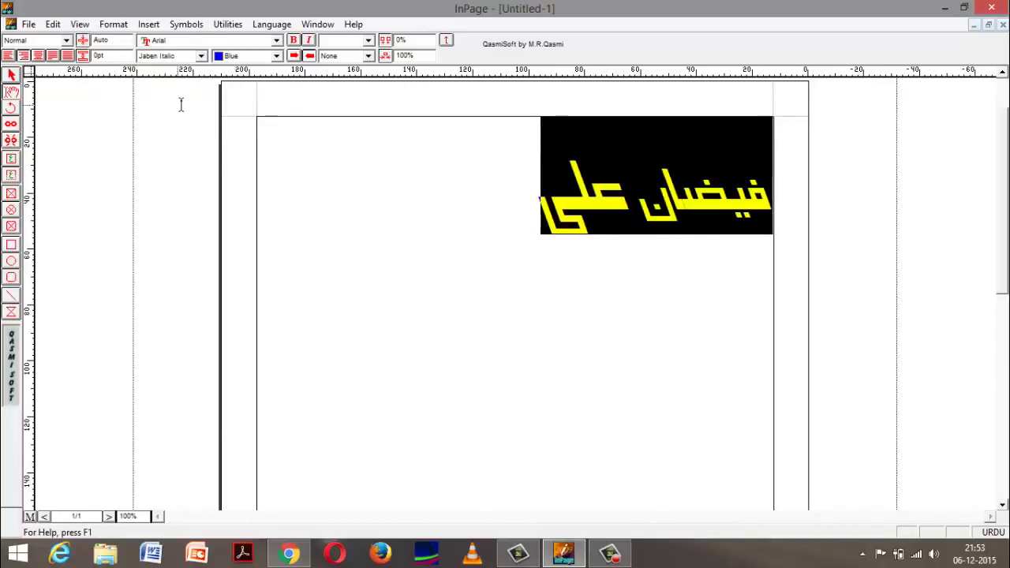
{"action": "left_click", "coordinate": [201, 56]}
{"action": "left_click", "coordinate": [172, 122]}
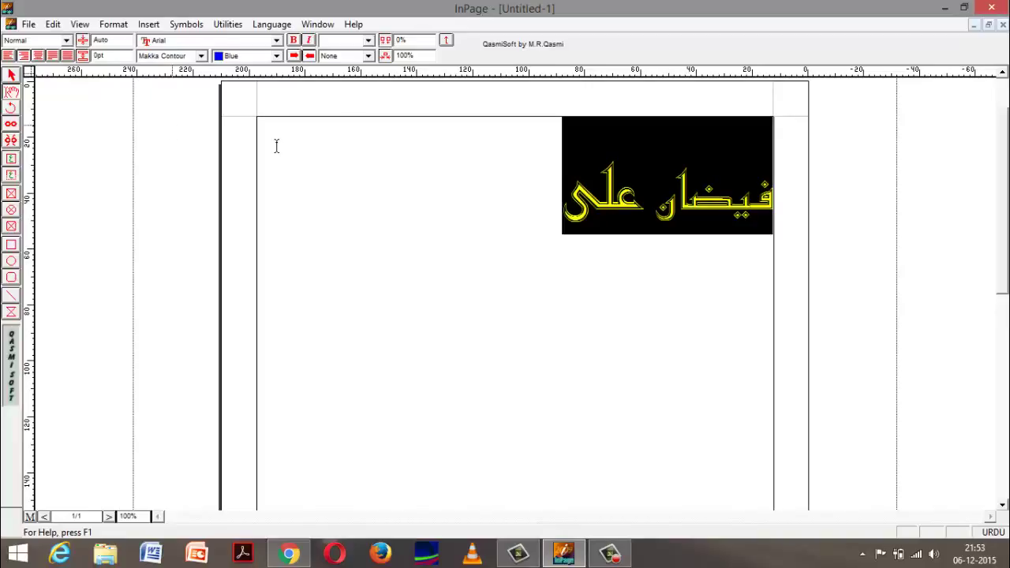
{"action": "left_click", "coordinate": [420, 175]}
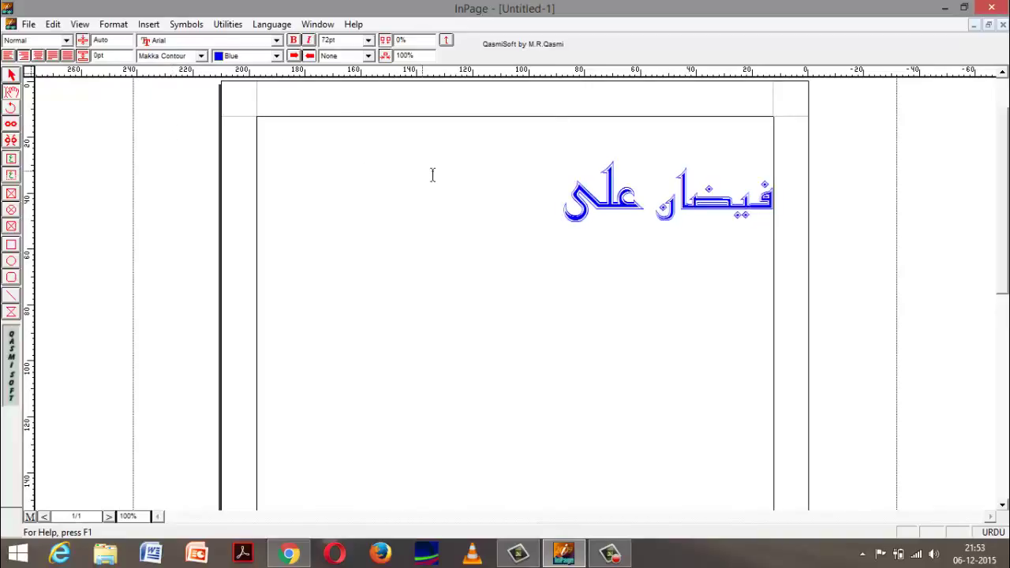
{"action": "key", "text": "ctrl+a"}
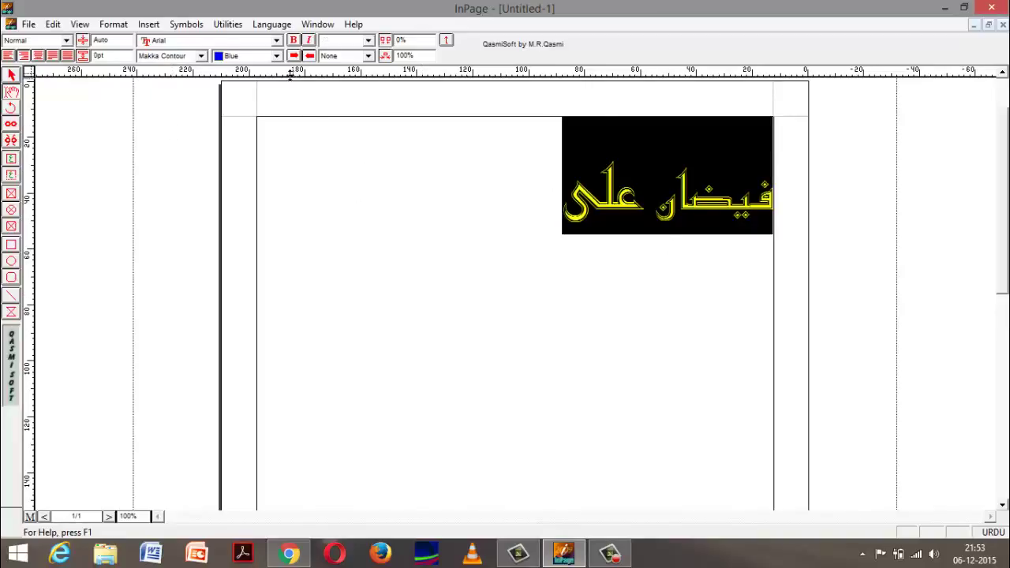
{"action": "left_click", "coordinate": [412, 150]}
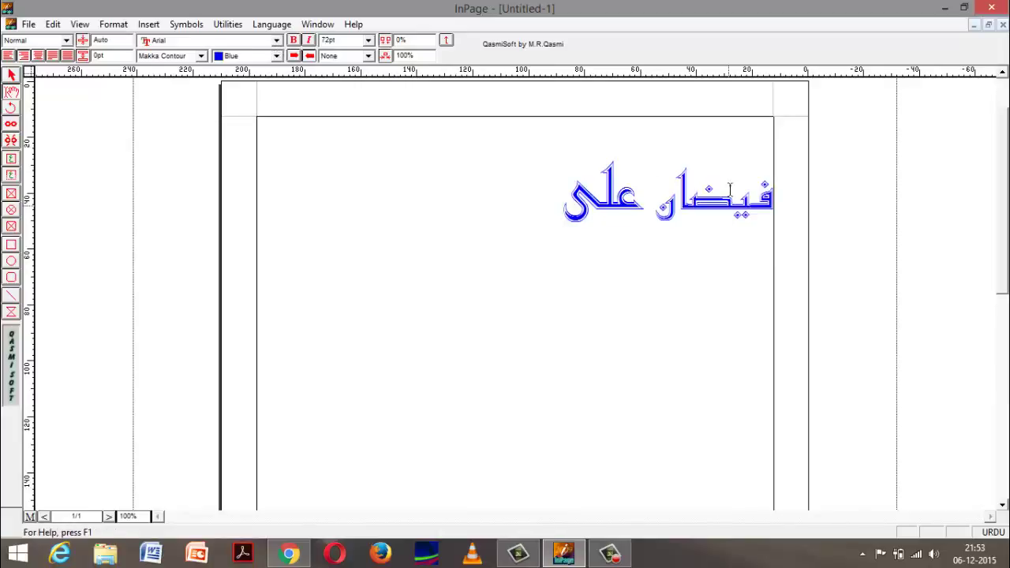
Step: Start a new line below the Urdu name, removing stray Urdu characters
{"action": "key", "text": "Return"}
{"action": "type", "text": "ی"}
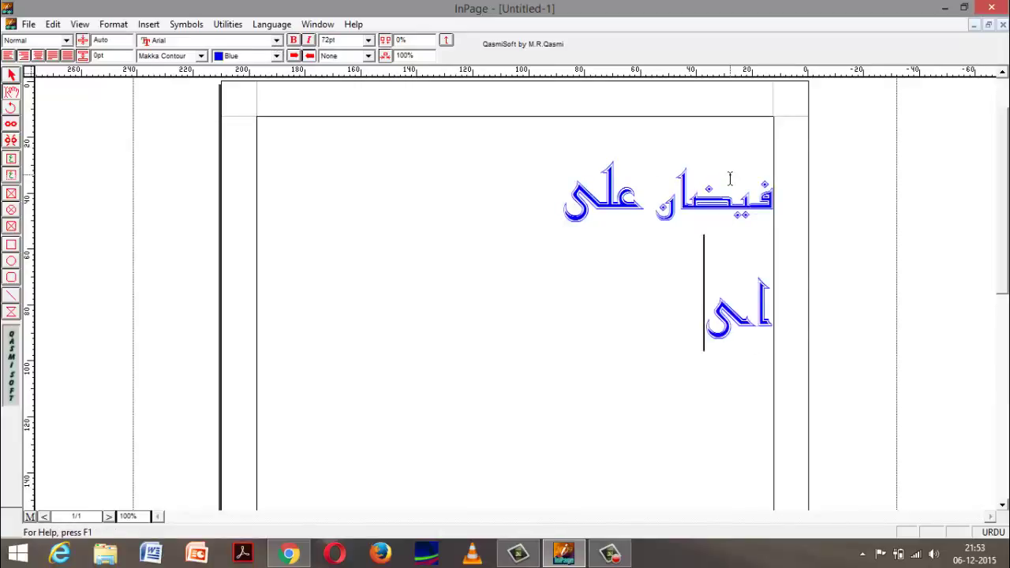
{"action": "key", "text": "BackSpace"}
{"action": "type", "text": "ا"}
{"action": "key", "text": "BackSpace"}
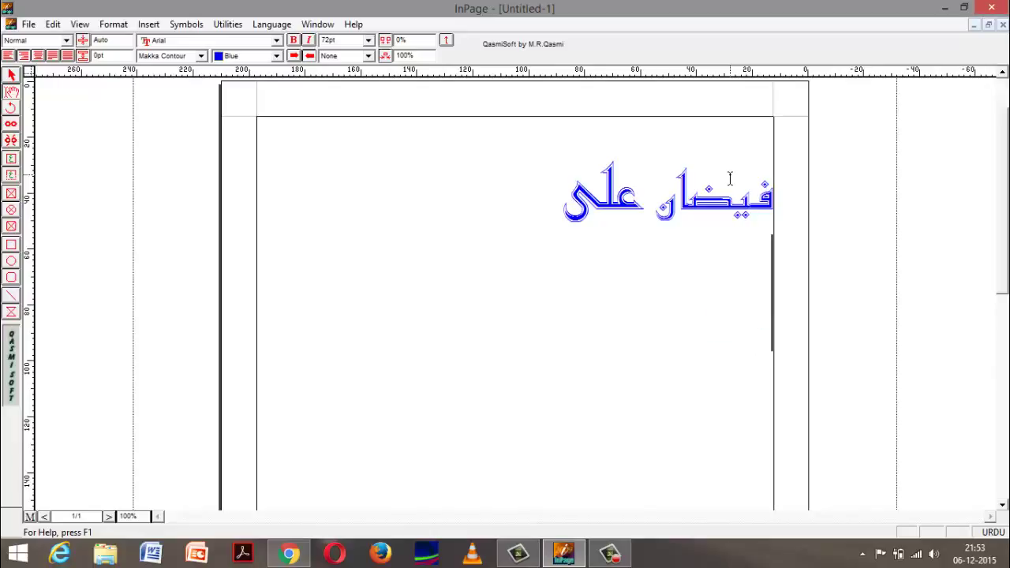
Step: Switch the typing language to English and type the person's name in English
{"action": "left_click", "coordinate": [994, 533]}
{"action": "left_click", "coordinate": [994, 534]}
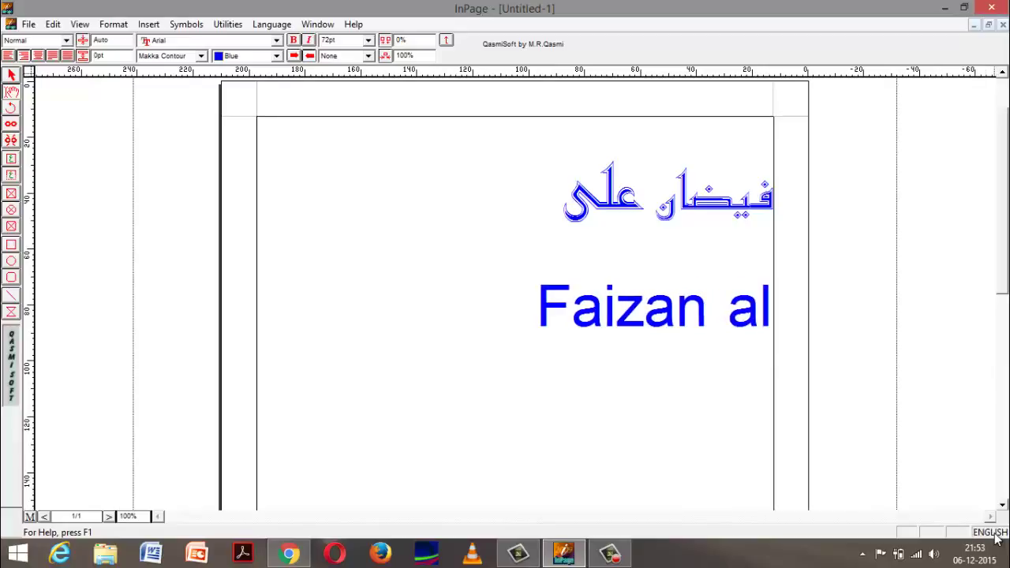
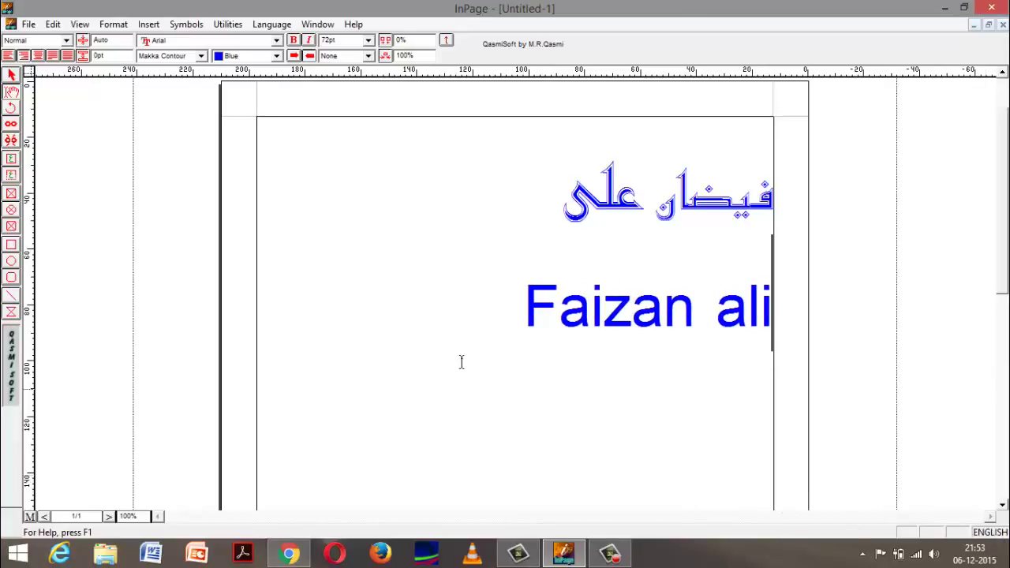
{"action": "left_click_drag", "start_coordinate": [772, 316], "coordinate": [540, 322]}
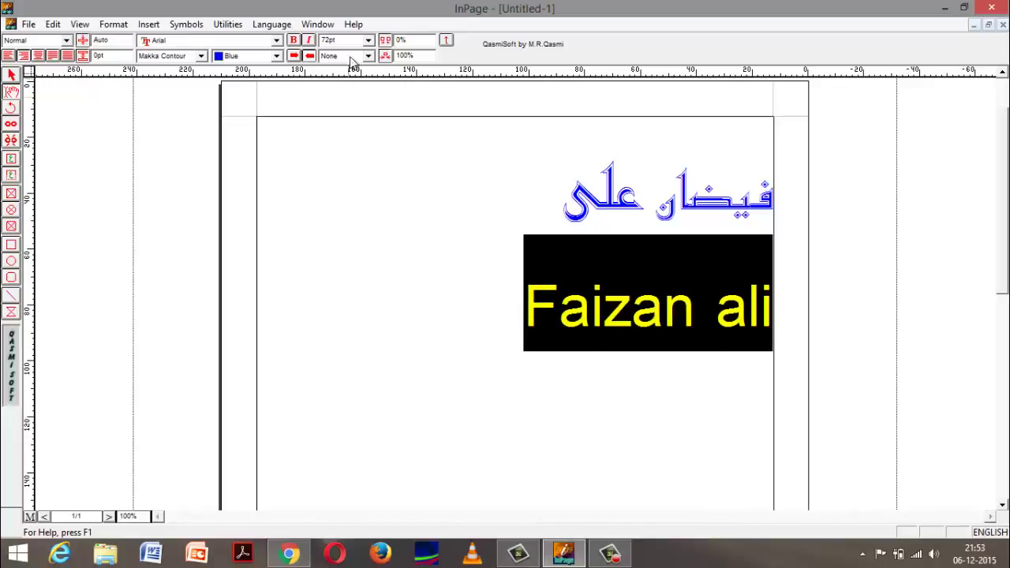
Step: Set the English name in Yu Mincho Light, then switch typing back to Urdu
{"action": "left_click", "coordinate": [270, 41]}
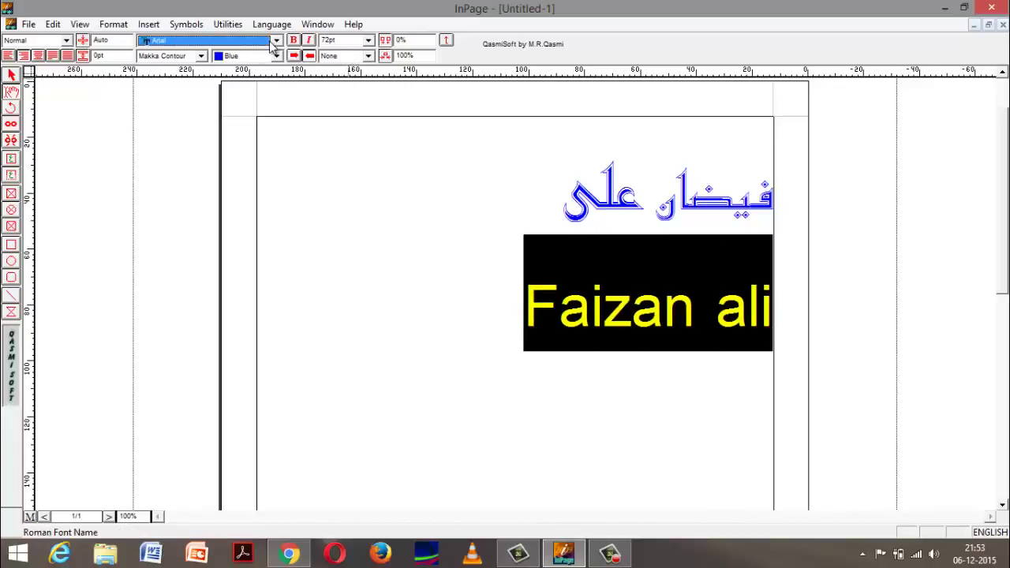
{"action": "left_click", "coordinate": [275, 40]}
{"action": "left_click", "coordinate": [233, 69]}
{"action": "left_click", "coordinate": [276, 41]}
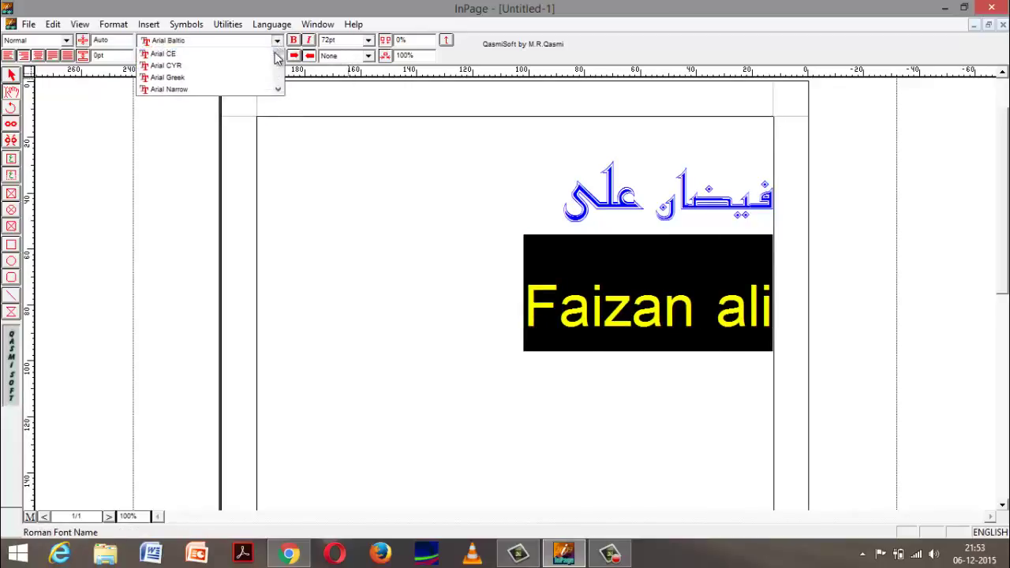
{"action": "left_click_drag", "start_coordinate": [278, 71], "coordinate": [277, 108]}
{"action": "left_click", "coordinate": [261, 114]}
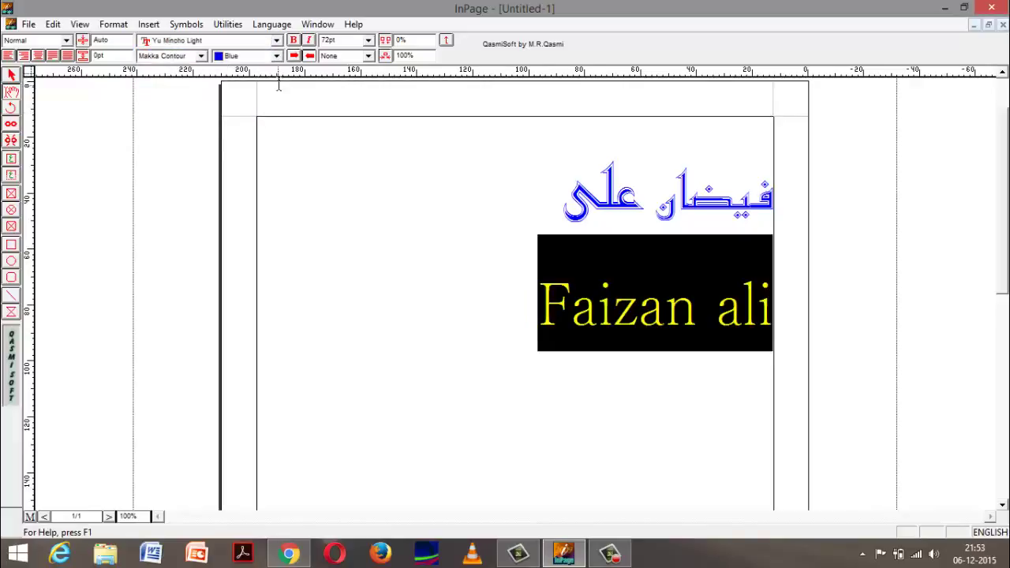
{"action": "left_click", "coordinate": [387, 209]}
{"action": "left_click", "coordinate": [402, 263]}
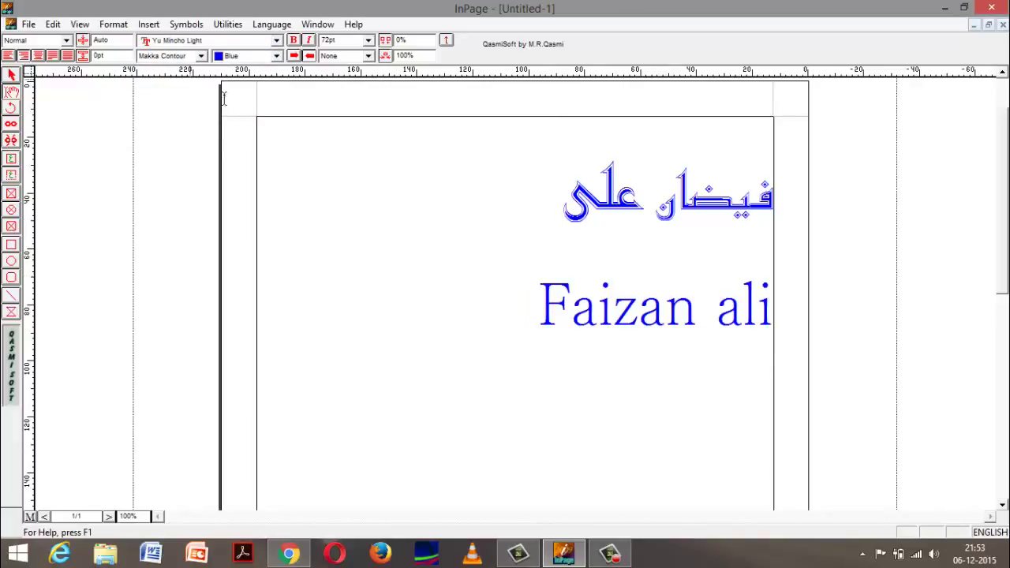
{"action": "left_click", "coordinate": [988, 532]}
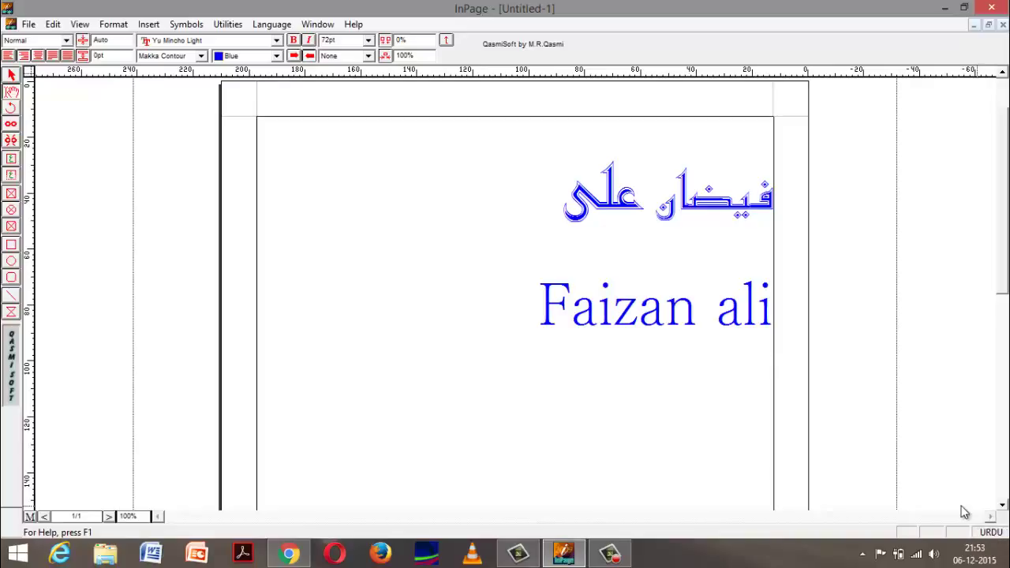
Step: Toggle the typing language and apply the Normal paragraph style
{"action": "left_click", "coordinate": [272, 24]}
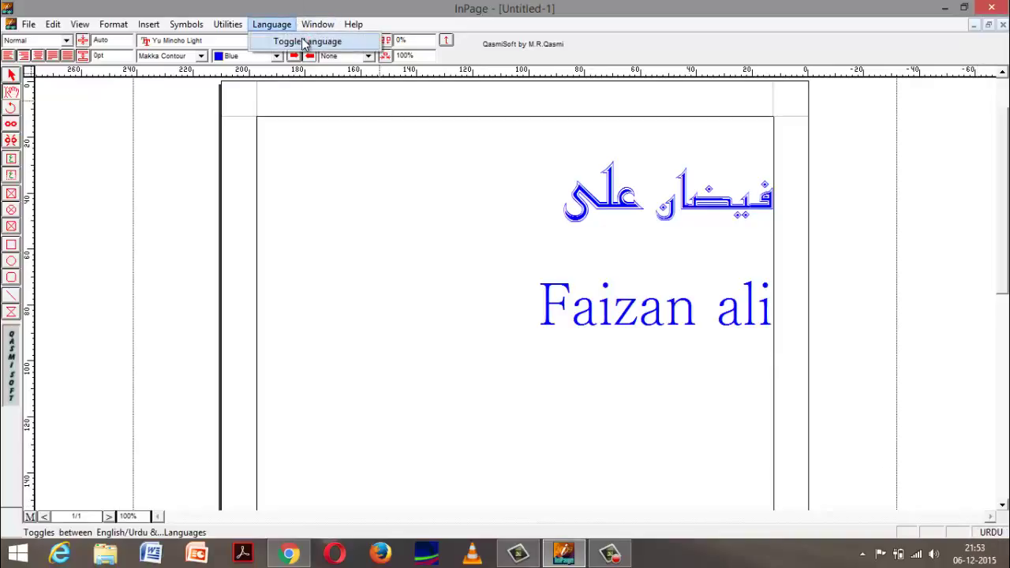
{"action": "left_click", "coordinate": [304, 42]}
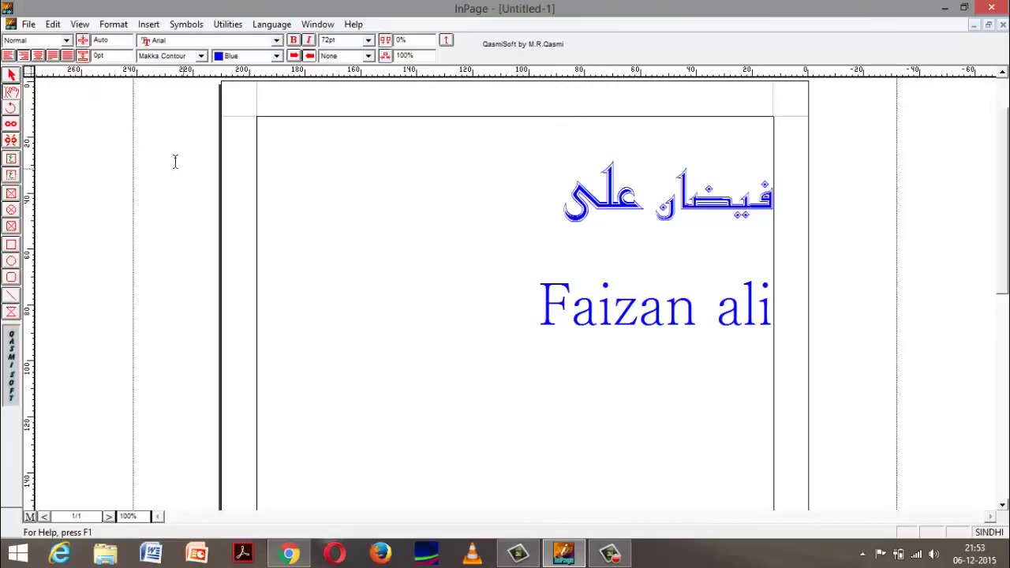
{"action": "left_click", "coordinate": [67, 39]}
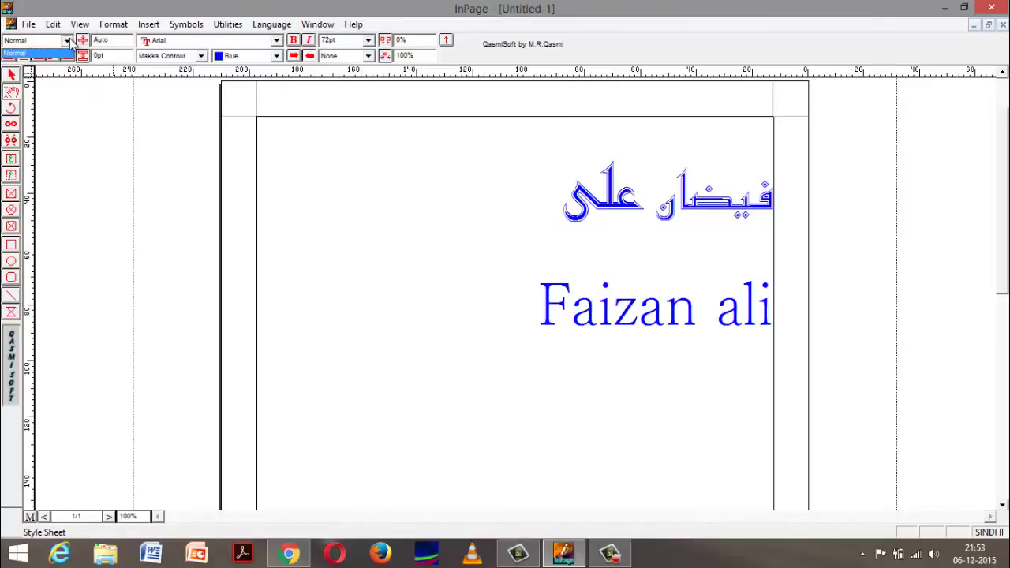
{"action": "left_click", "coordinate": [31, 49]}
Step: Centre the Urdu name line after trying left, right and justified alignment
{"action": "left_click_drag", "start_coordinate": [451, 205], "coordinate": [813, 224]}
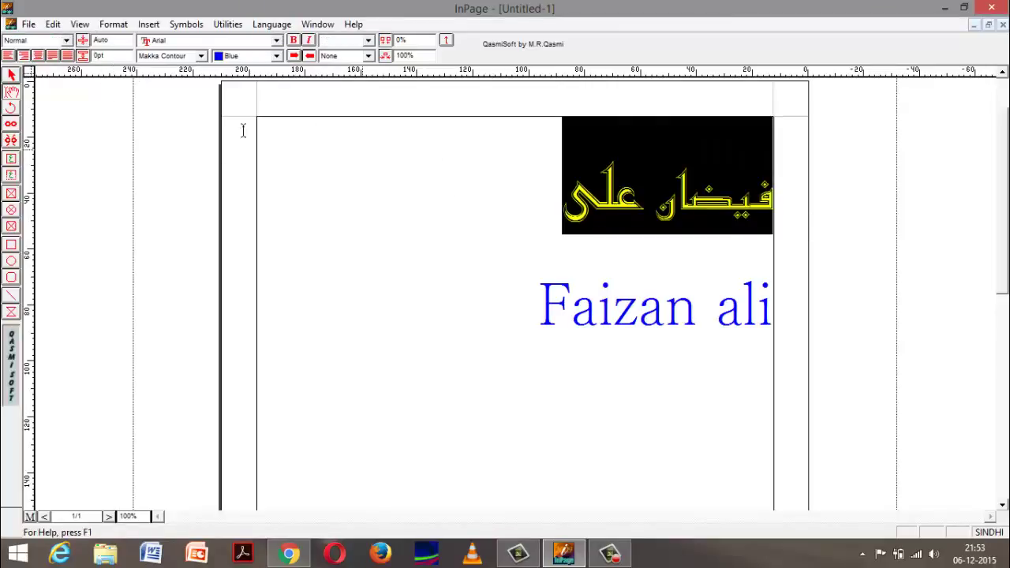
{"action": "left_click", "coordinate": [9, 56]}
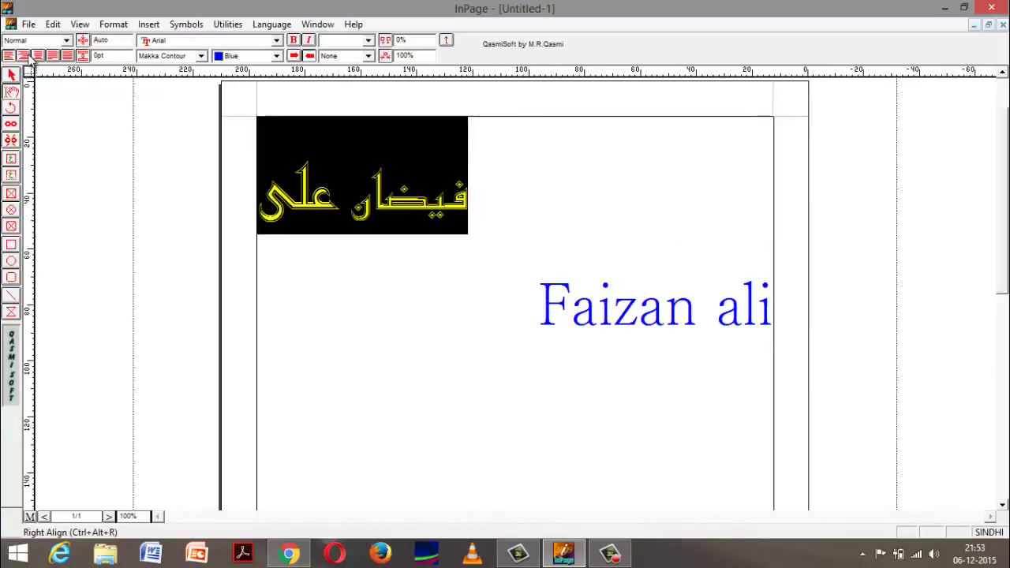
{"action": "left_click", "coordinate": [25, 57]}
{"action": "left_click", "coordinate": [38, 57]}
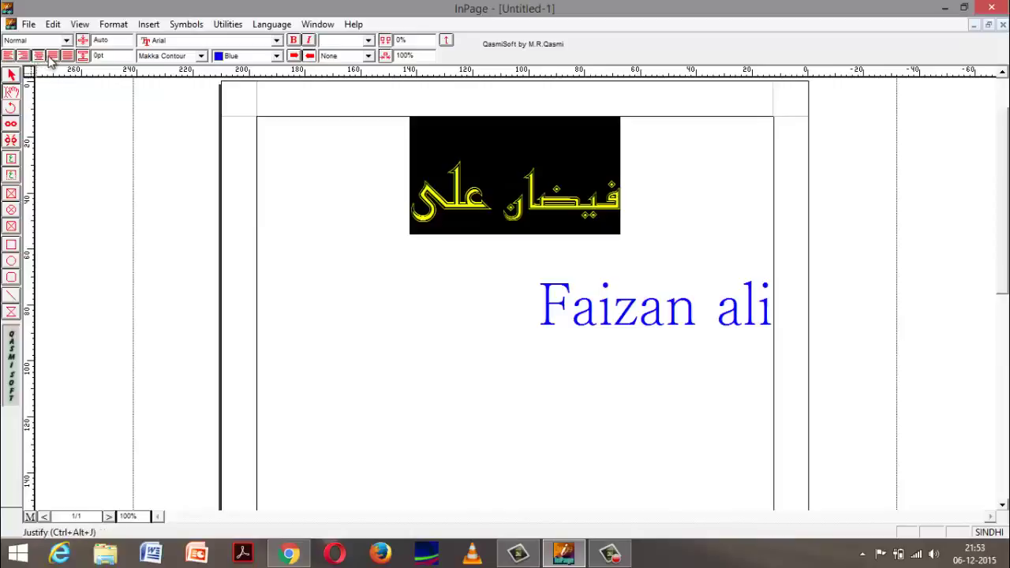
{"action": "left_click", "coordinate": [54, 59]}
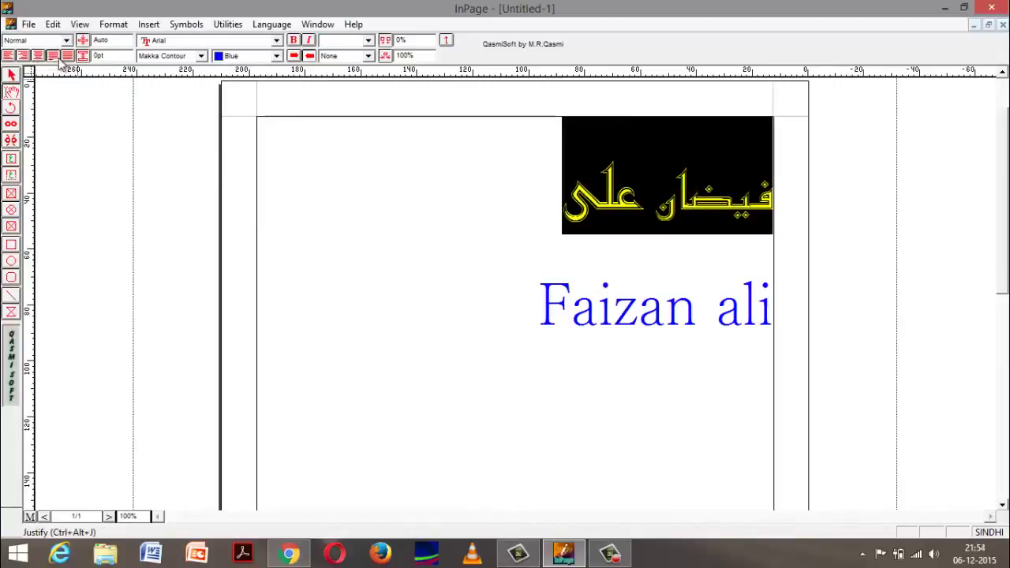
{"action": "left_click", "coordinate": [68, 56]}
{"action": "left_click", "coordinate": [37, 56]}
{"action": "left_click", "coordinate": [316, 244]}
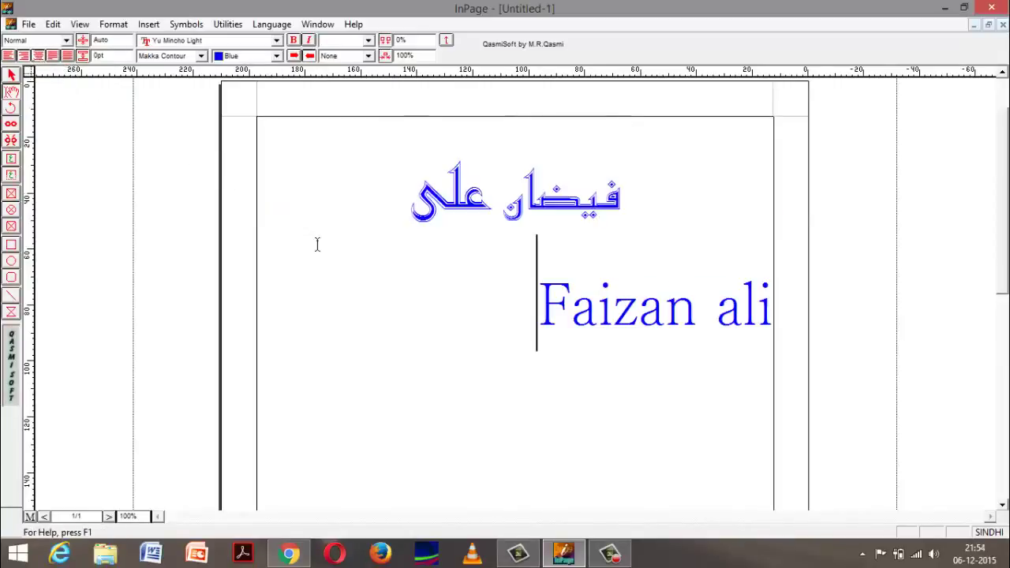
Step: Align the English name line to the left edge of the frame
{"action": "left_click_drag", "start_coordinate": [445, 334], "coordinate": [852, 335]}
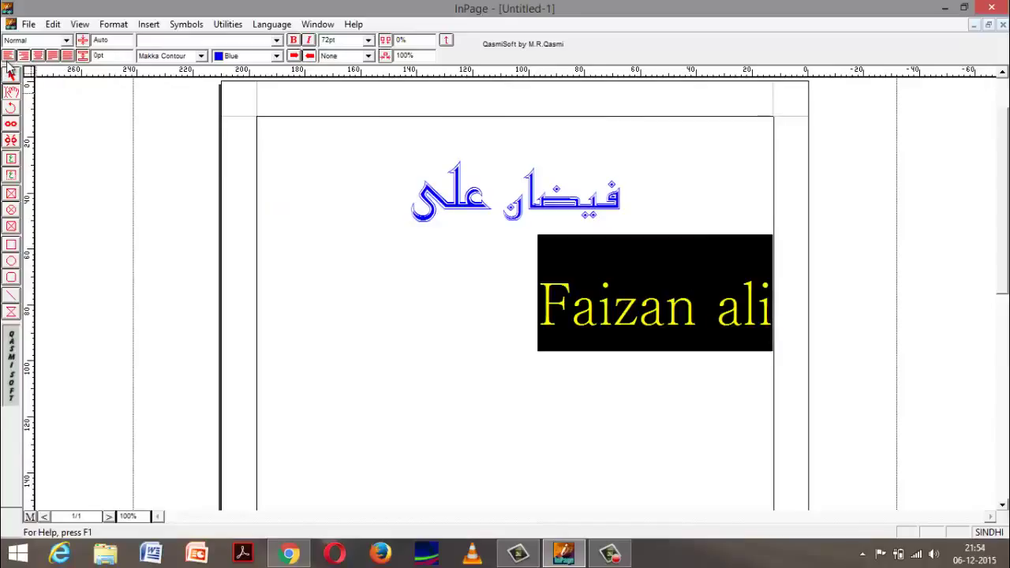
{"action": "left_click", "coordinate": [8, 56]}
{"action": "left_click", "coordinate": [527, 337]}
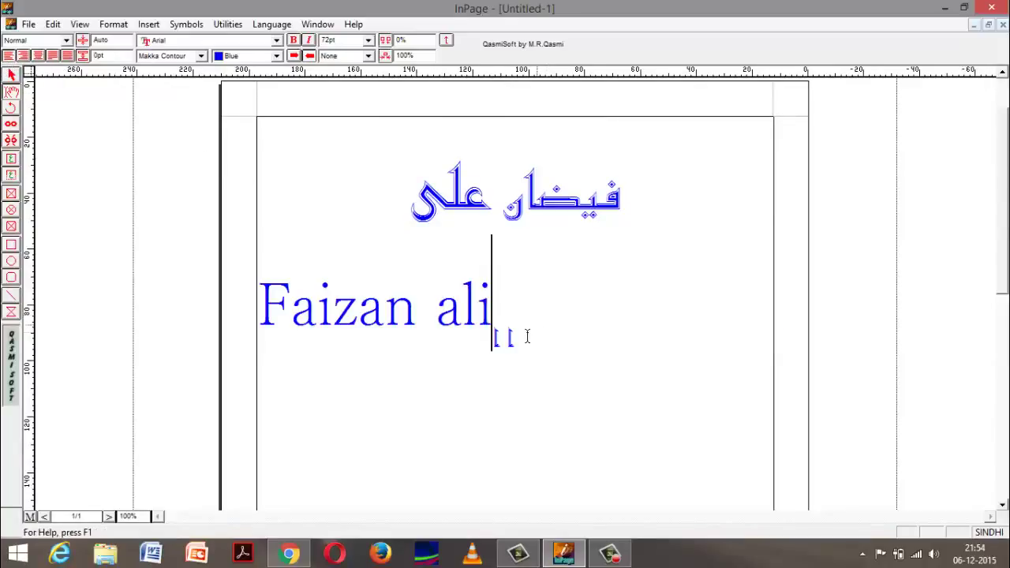
{"action": "left_click_drag", "start_coordinate": [477, 338], "coordinate": [260, 338]}
{"action": "left_click", "coordinate": [503, 339]}
{"action": "left_click", "coordinate": [128, 517]}
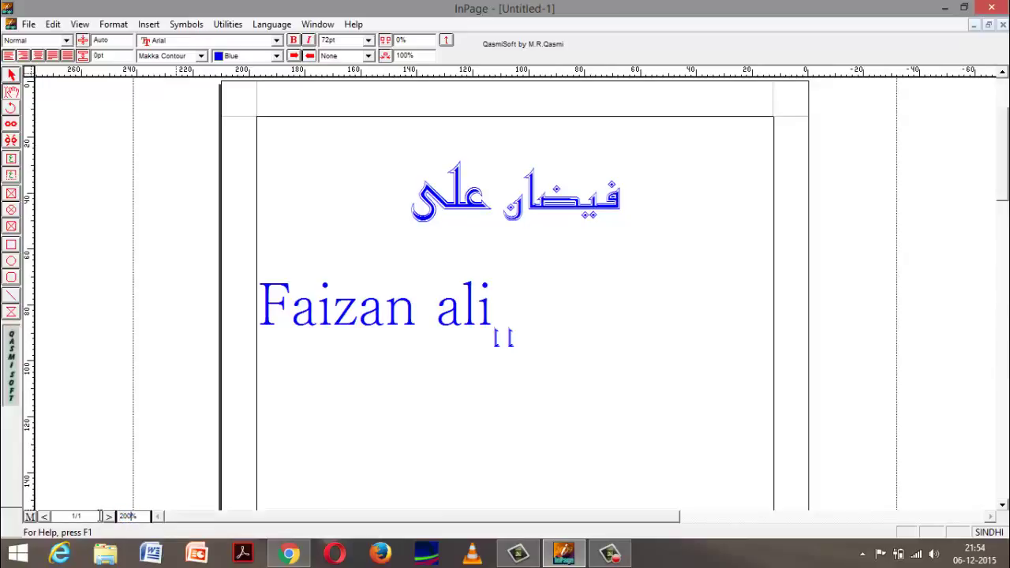
{"action": "key", "text": "Return"}
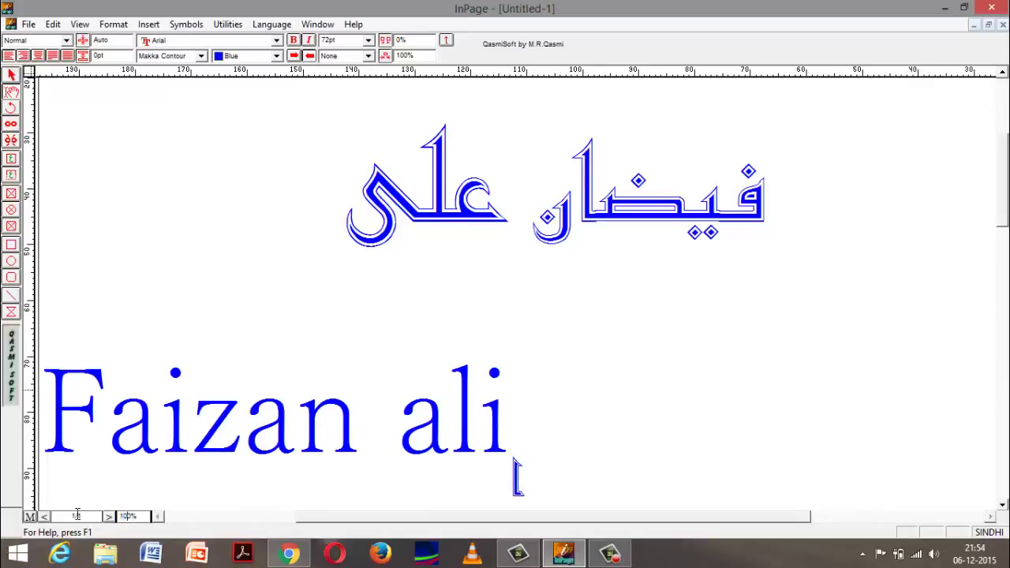
{"action": "key", "text": "Return"}
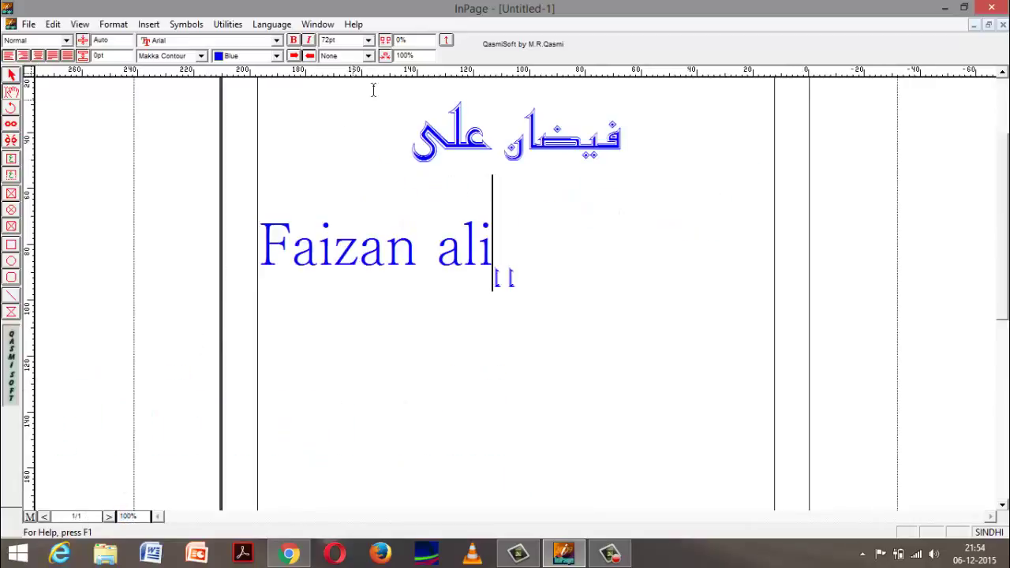
{"action": "right_click", "coordinate": [354, 147]}
{"action": "mouse_move", "coordinate": [387, 155]}
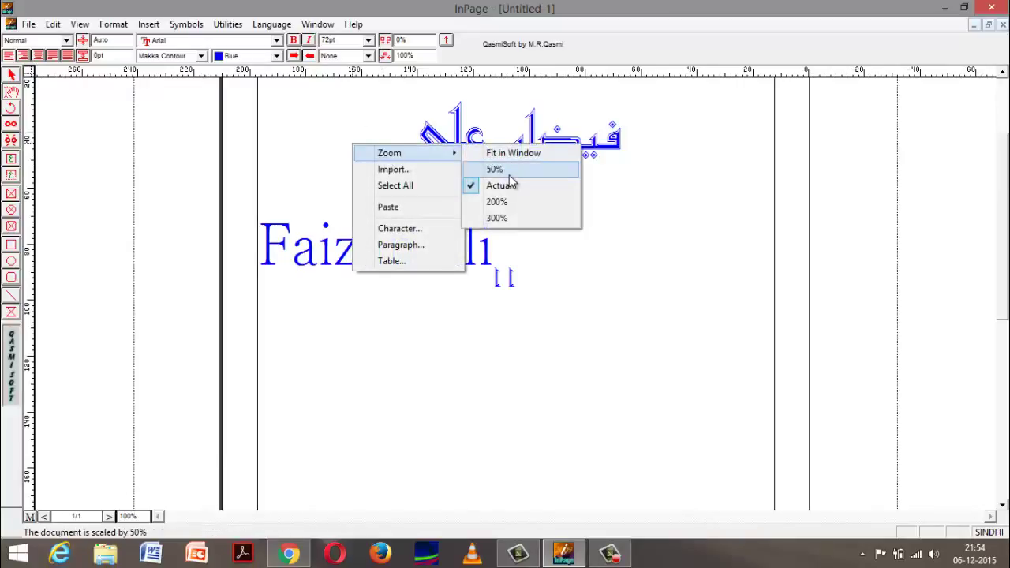
{"action": "left_click", "coordinate": [508, 153]}
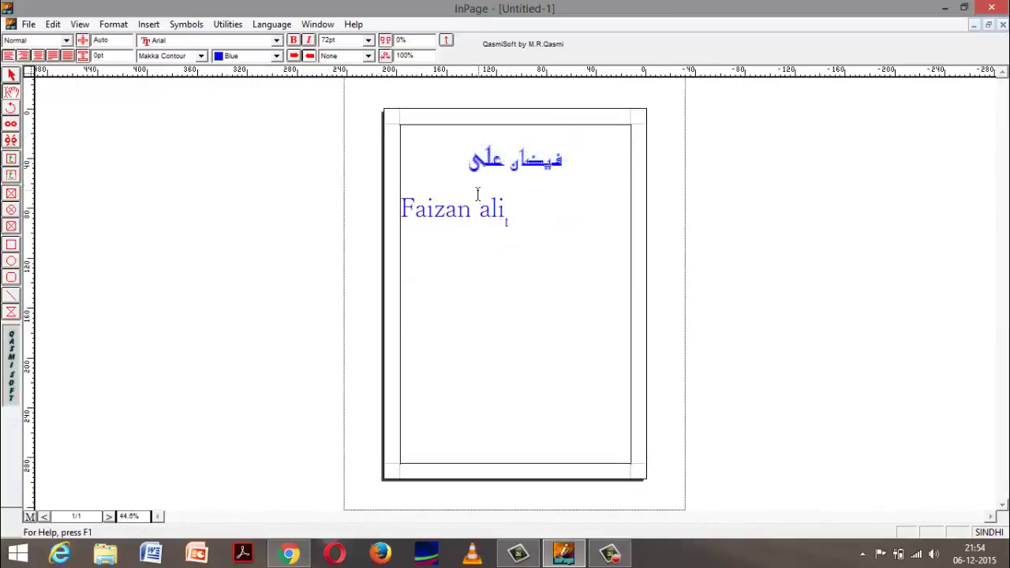
{"action": "left_click_drag", "start_coordinate": [575, 170], "coordinate": [402, 140]}
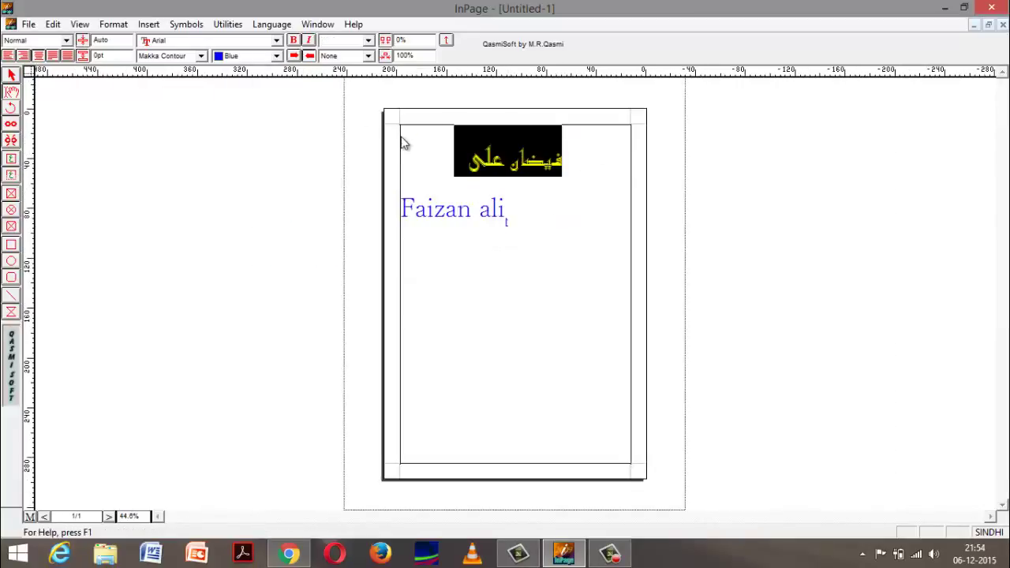
{"action": "left_click", "coordinate": [51, 57]}
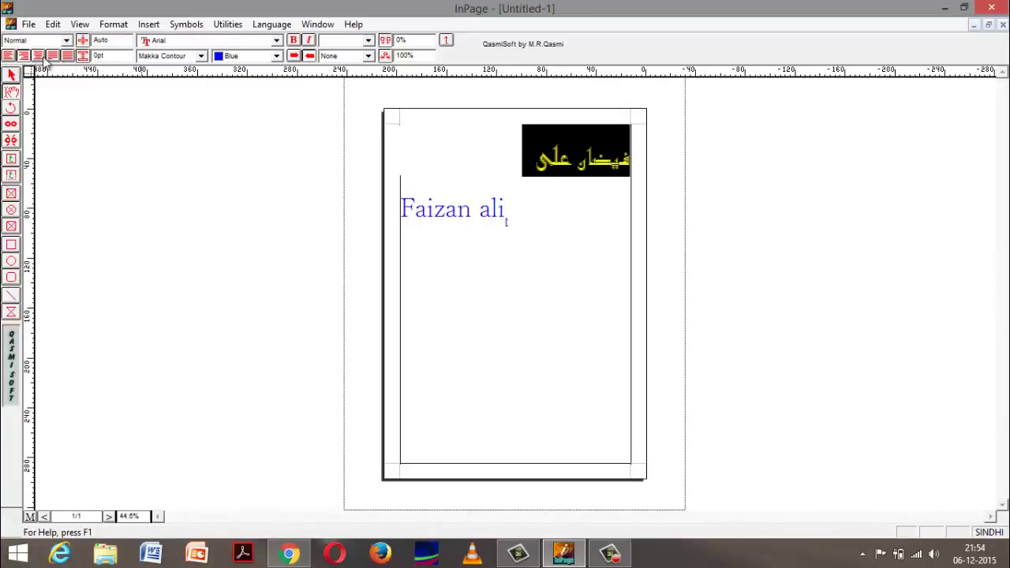
{"action": "left_click", "coordinate": [37, 57]}
{"action": "left_click", "coordinate": [23, 57]}
{"action": "left_click", "coordinate": [25, 58]}
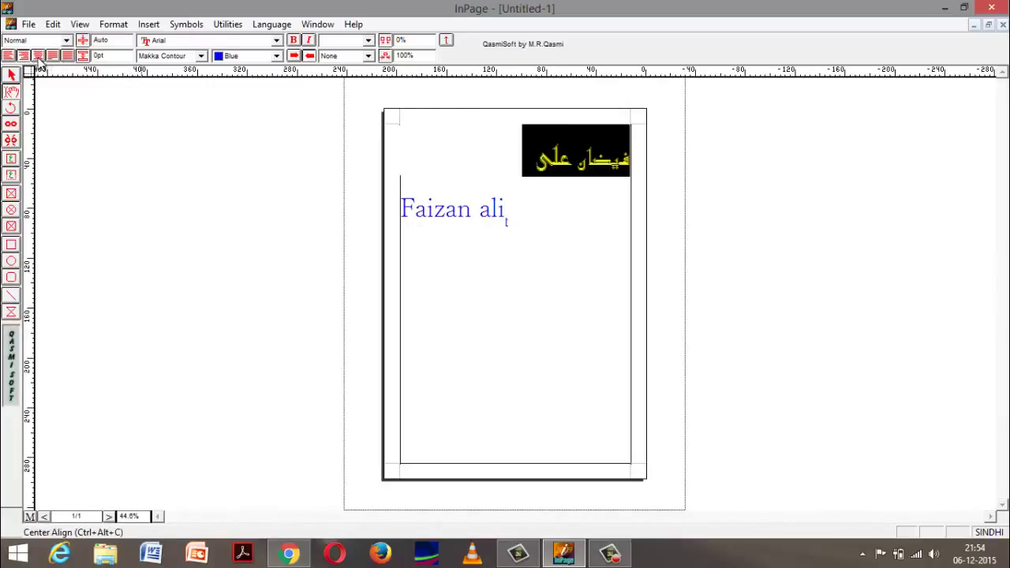
{"action": "left_click", "coordinate": [38, 56]}
{"action": "right_click", "coordinate": [423, 199]}
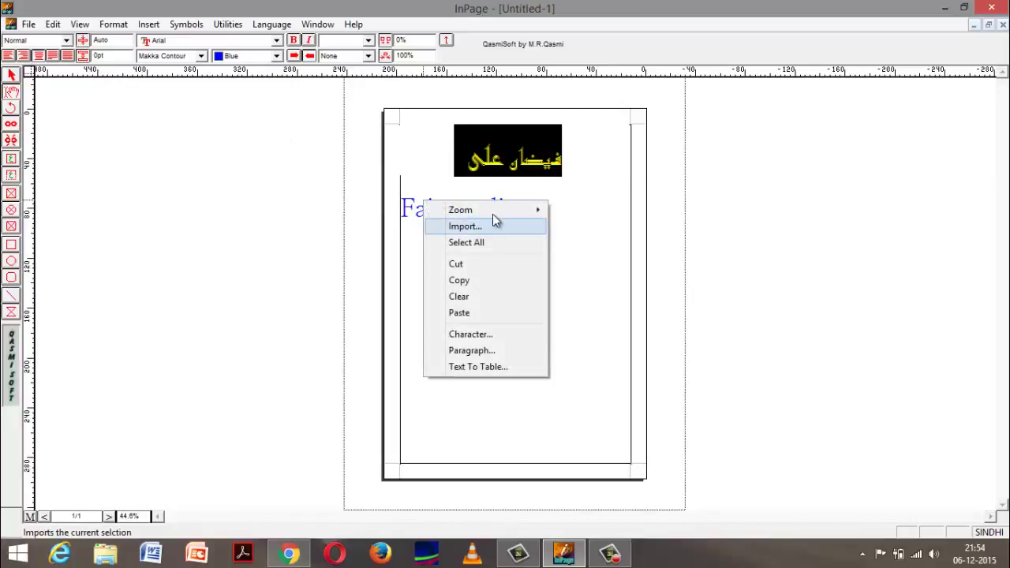
{"action": "mouse_move", "coordinate": [495, 211]}
{"action": "left_click", "coordinate": [590, 243]}
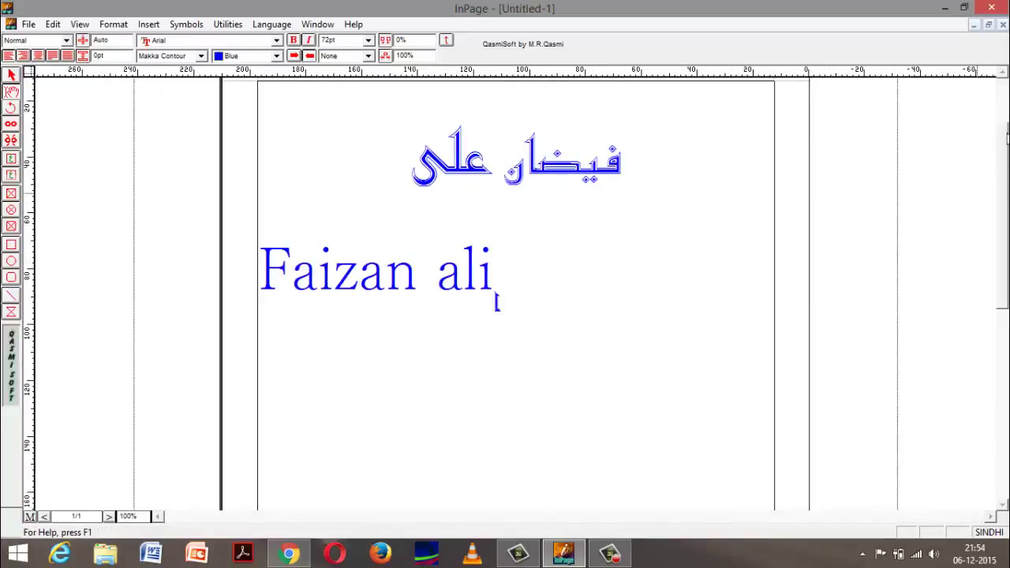
{"action": "left_click_drag", "start_coordinate": [1006, 139], "coordinate": [1006, 117]}
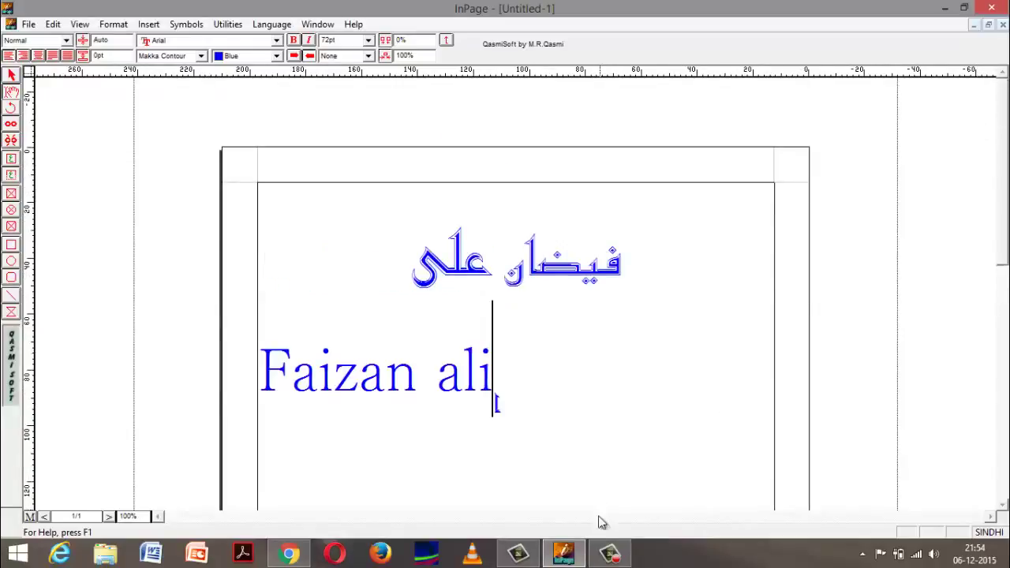
{"action": "mouse_move", "coordinate": [610, 552]}
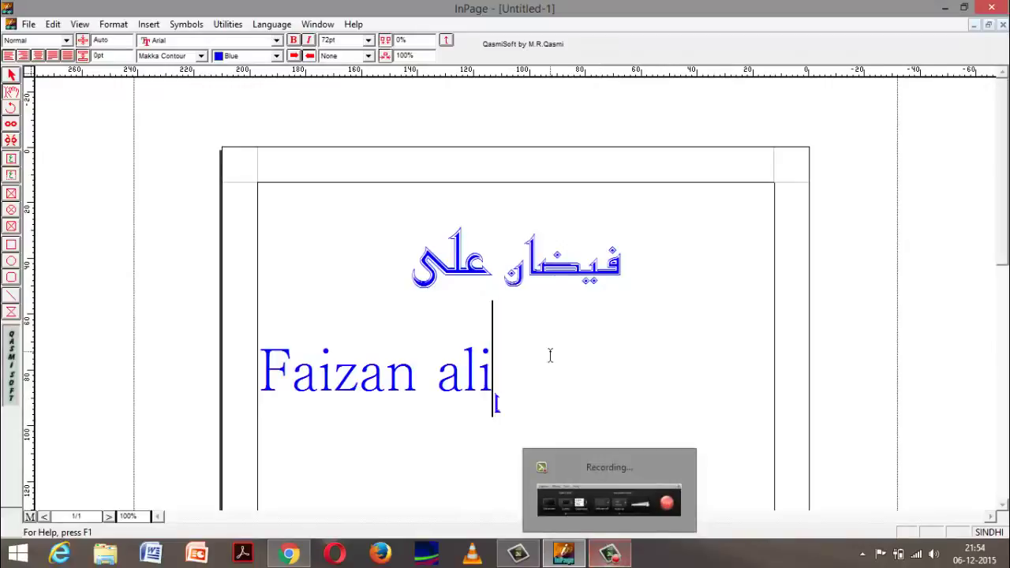